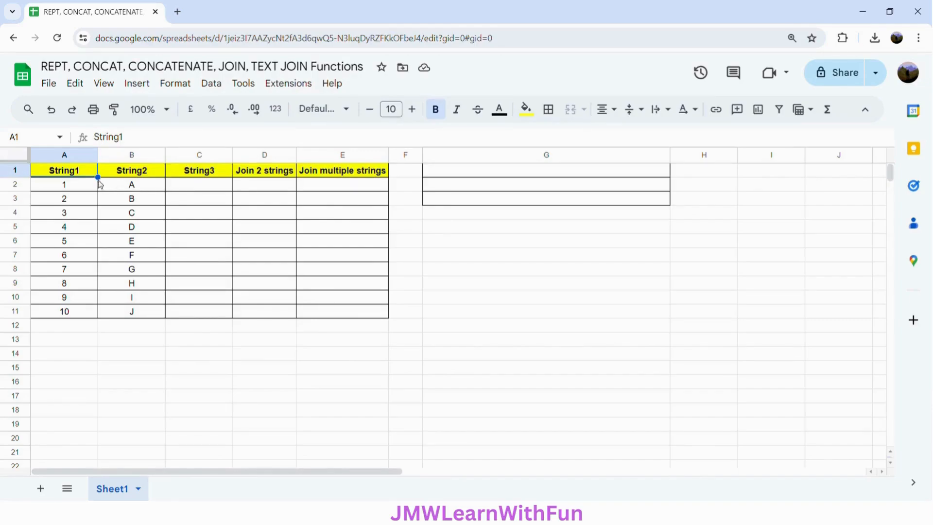
- Examine the String1 and String2 columns, including the SEQUENCE formula in A2, and the empty String3 column
left_click(73, 157)
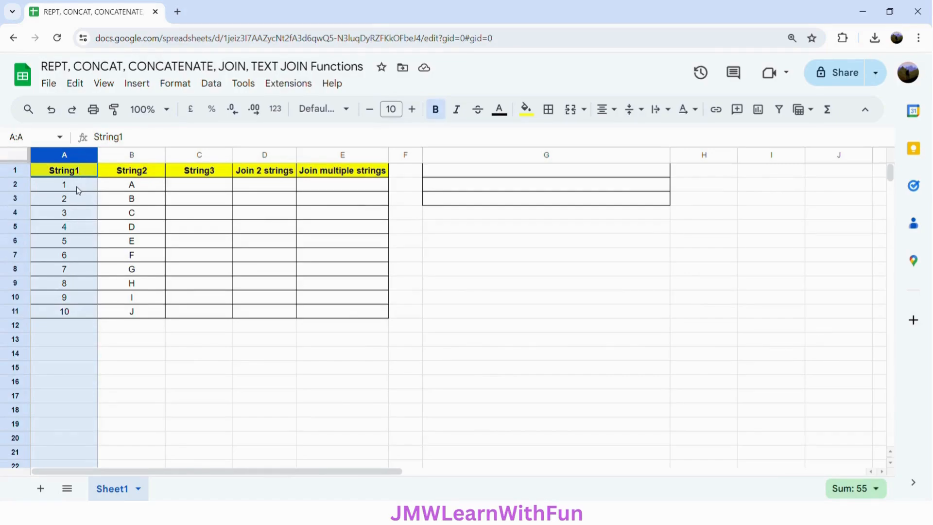
left_click(77, 185)
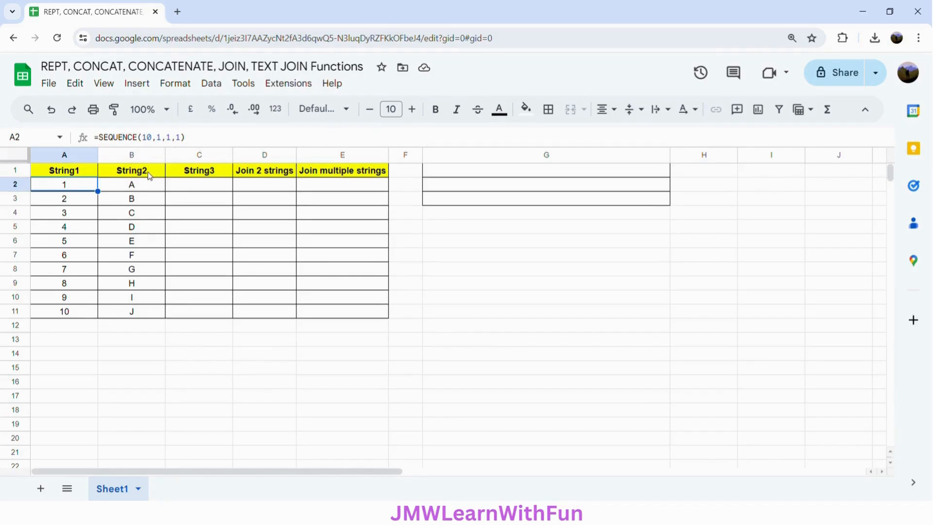
left_click(127, 159)
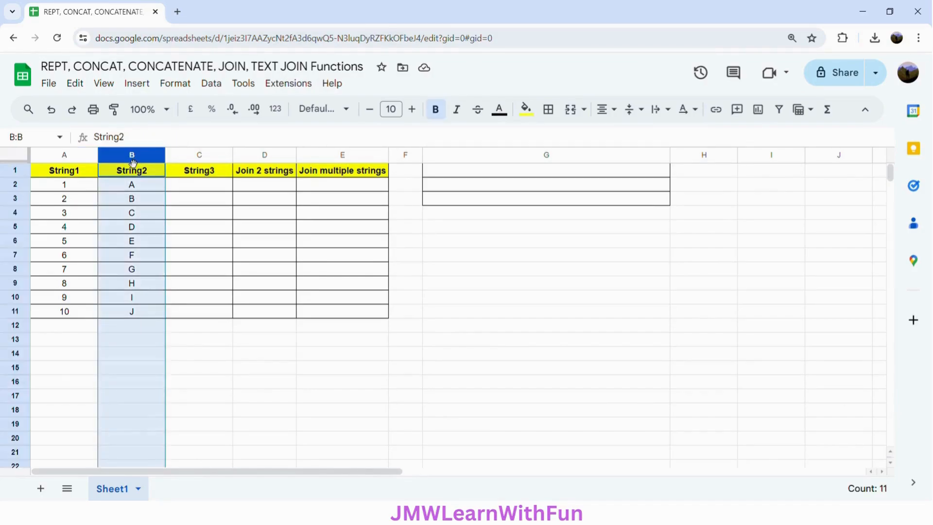
left_click(134, 187)
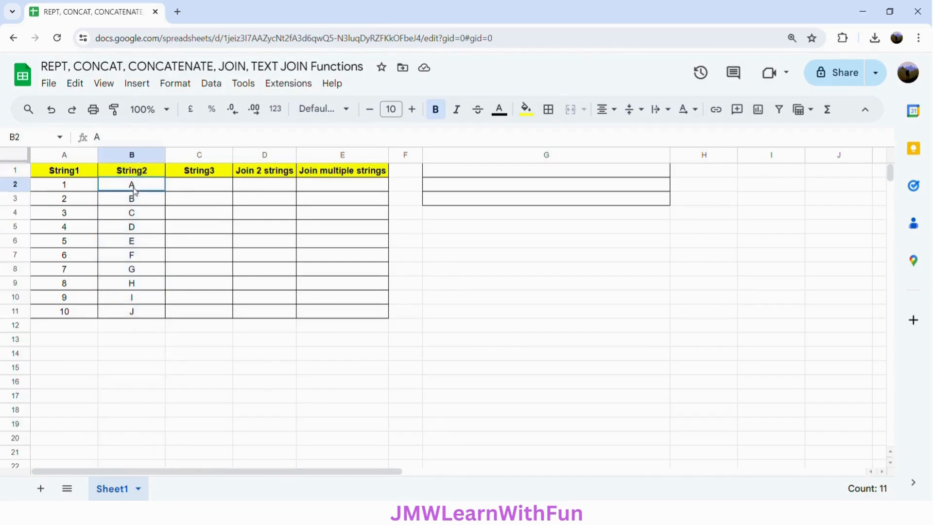
left_click(139, 314)
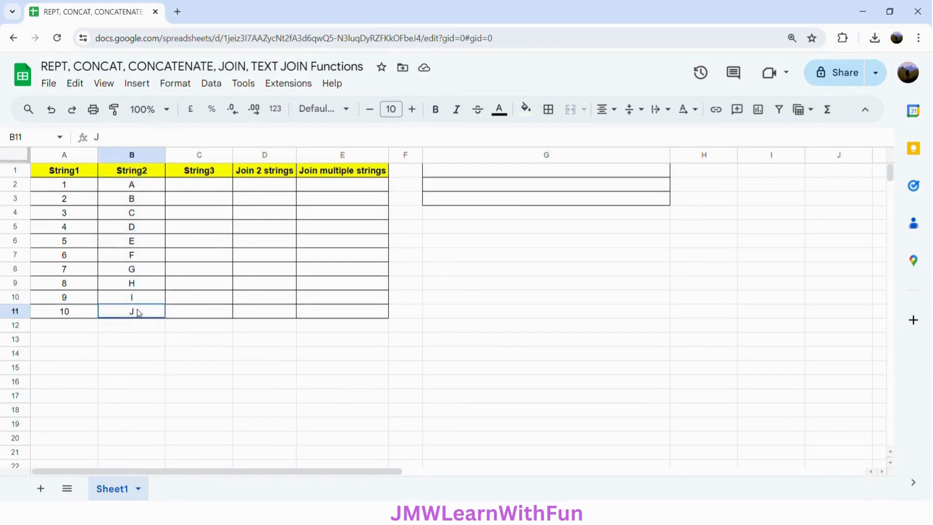
left_click(189, 156)
left_click(199, 174)
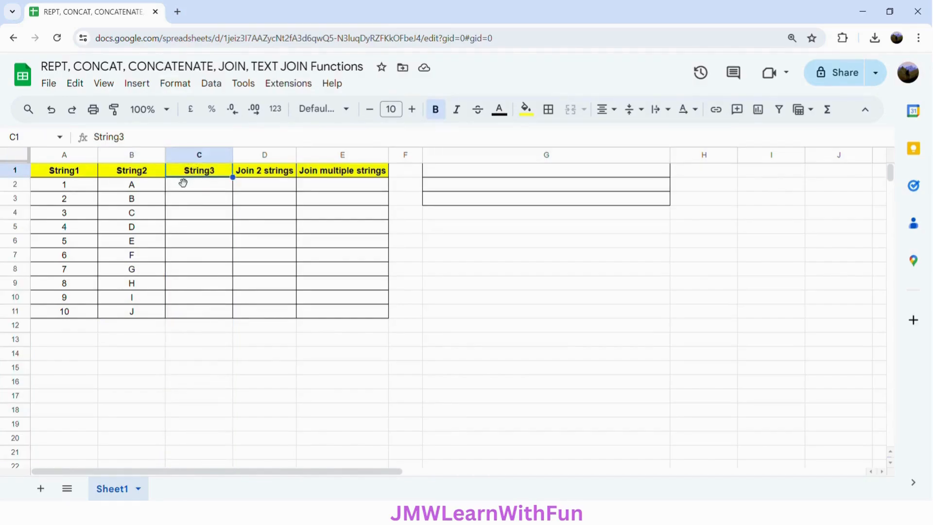
left_click(211, 189)
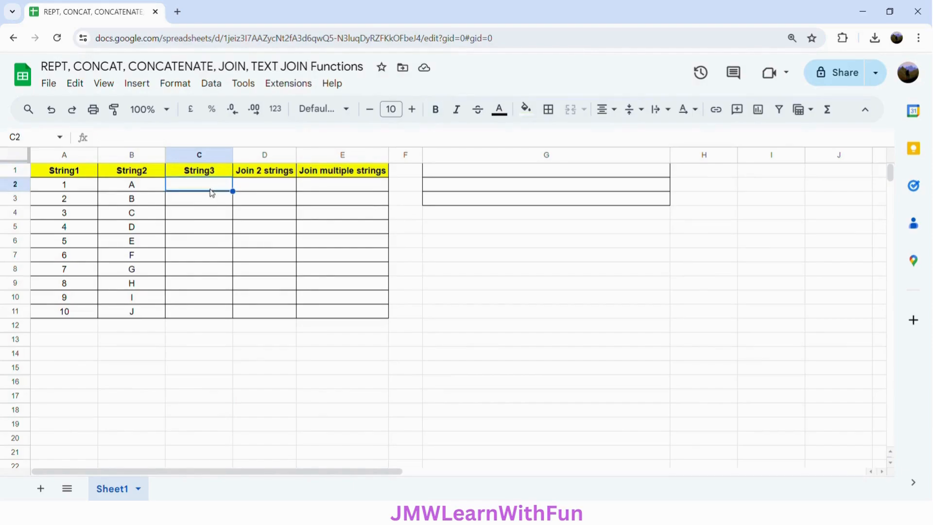
- Compare each String2 letter with the String1 number in its row, from row 2 down to row 11
left_click(118, 189)
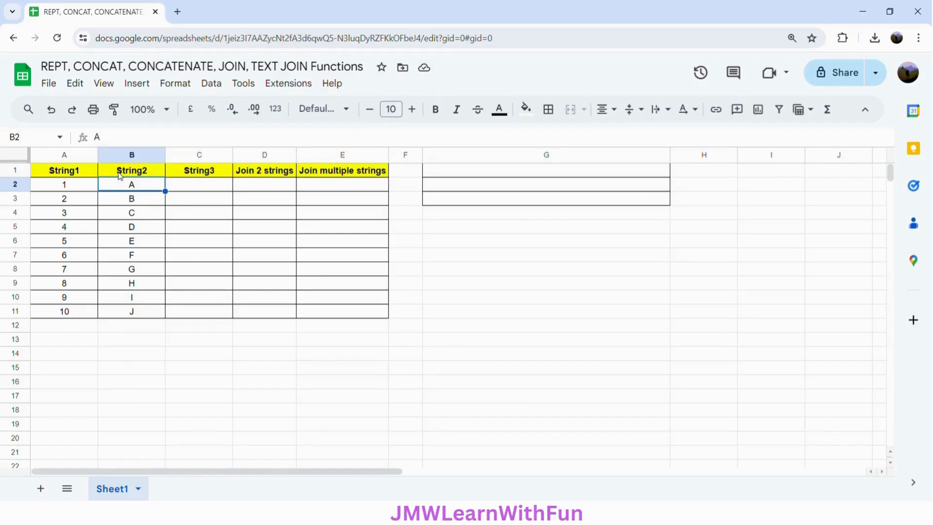
left_click(71, 189)
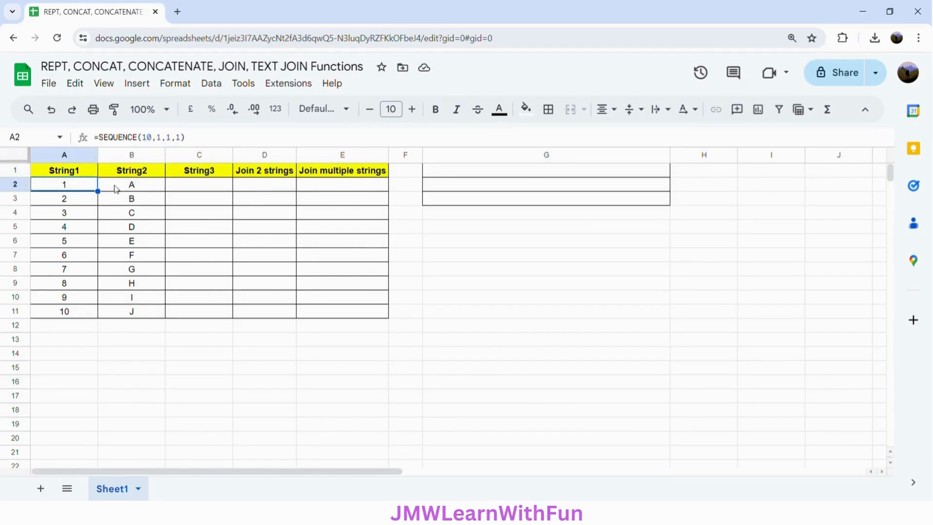
left_click(134, 199)
left_click(127, 189)
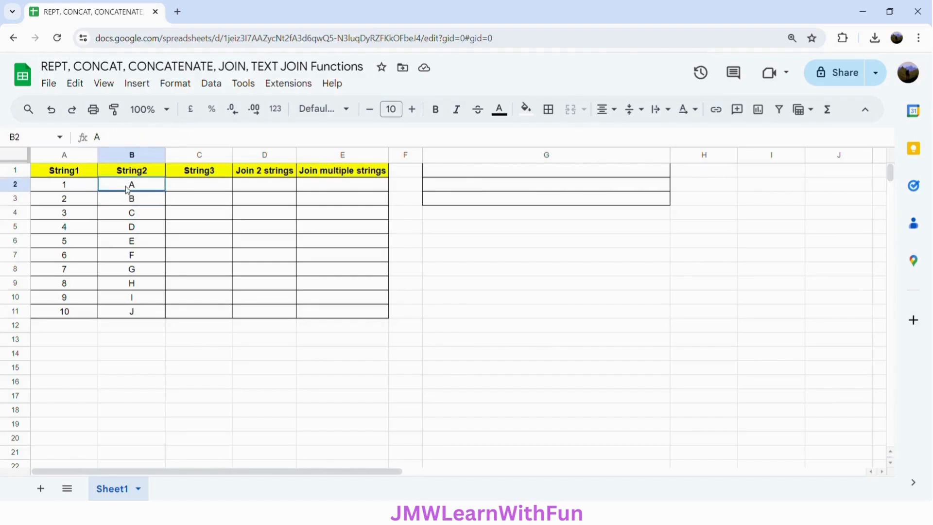
left_click(81, 186)
left_click(124, 201)
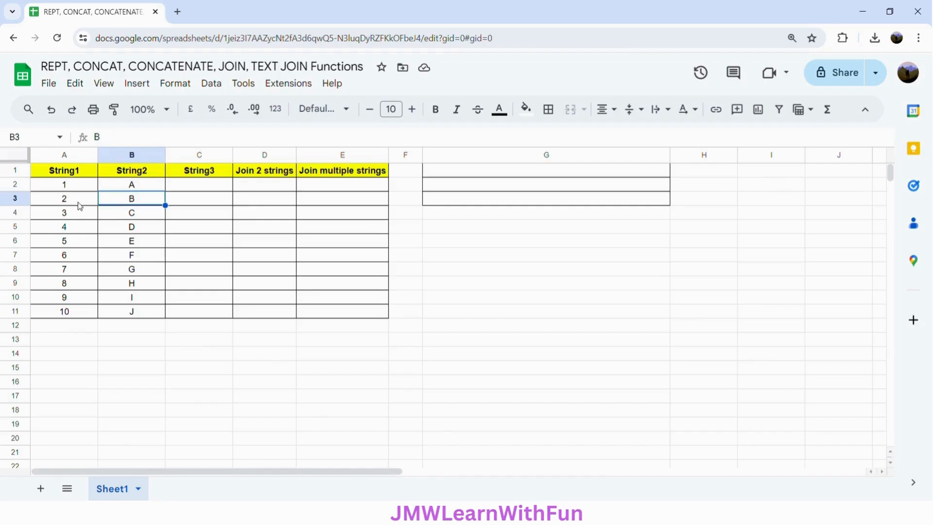
left_click(77, 202)
left_click(125, 214)
left_click(86, 219)
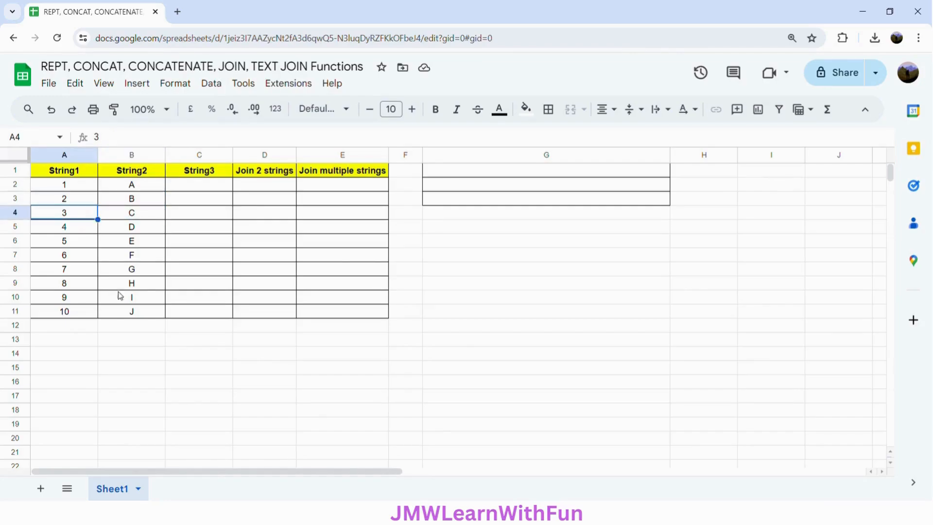
left_click(124, 316)
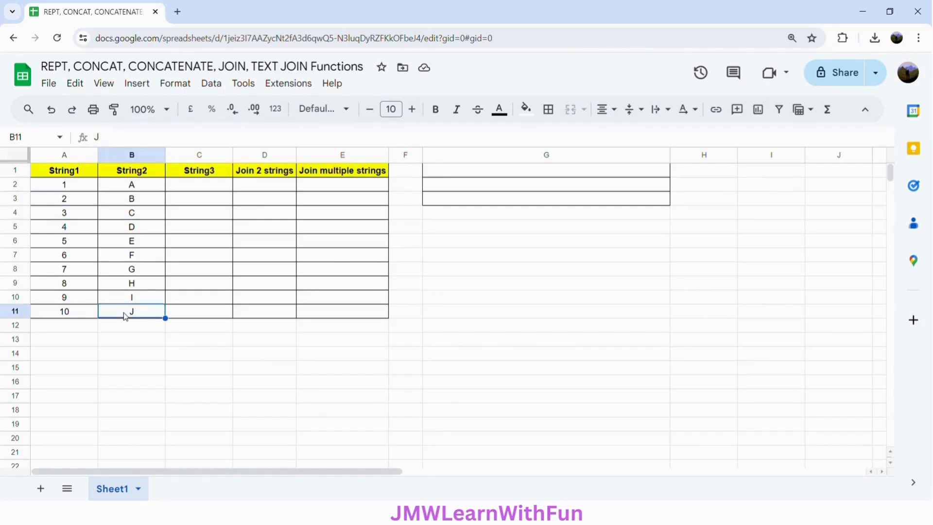
left_click(75, 316)
- Enter =REPT(B2,A2) in C2 to repeat the String2 letter as many times as the String1 number
left_click(200, 190)
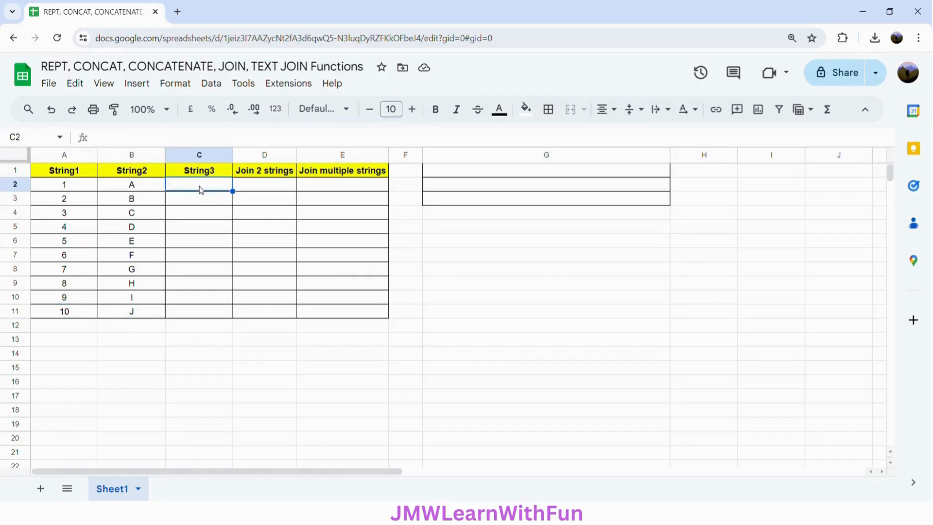
type("=")
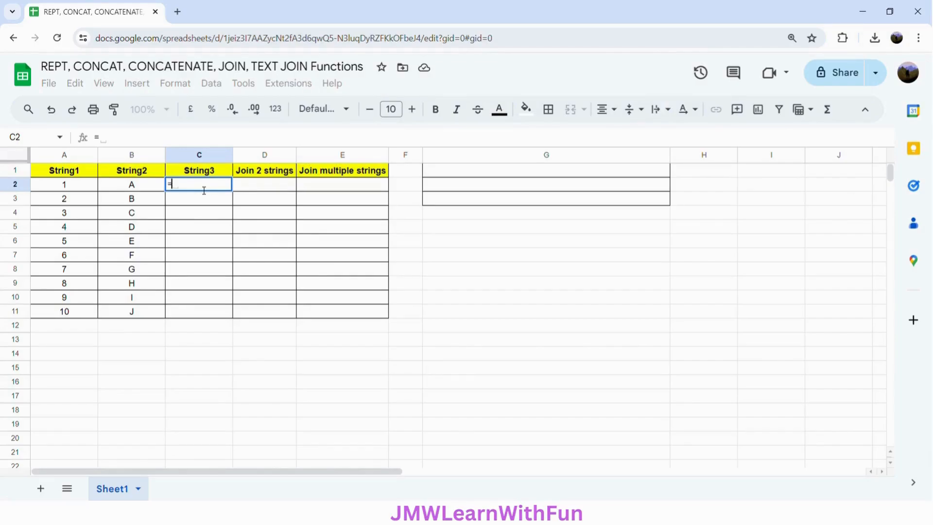
type("REPT")
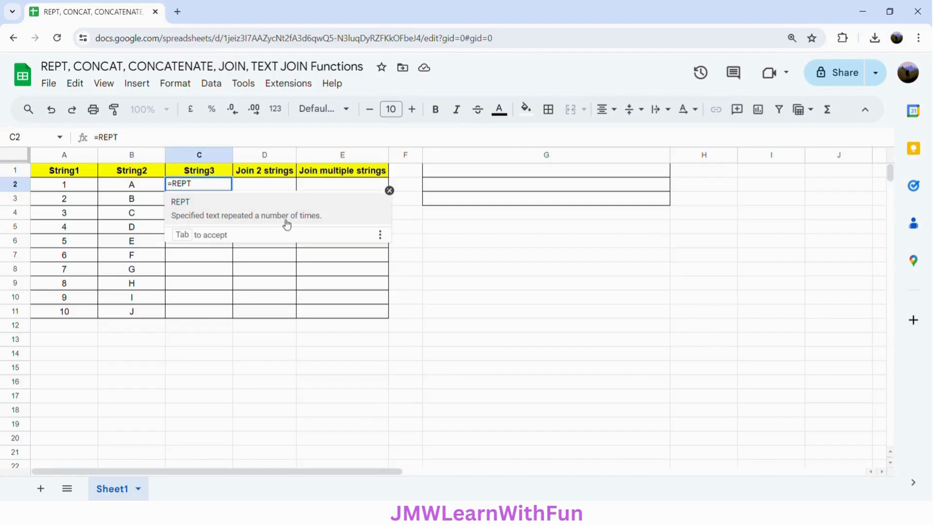
left_click(320, 222)
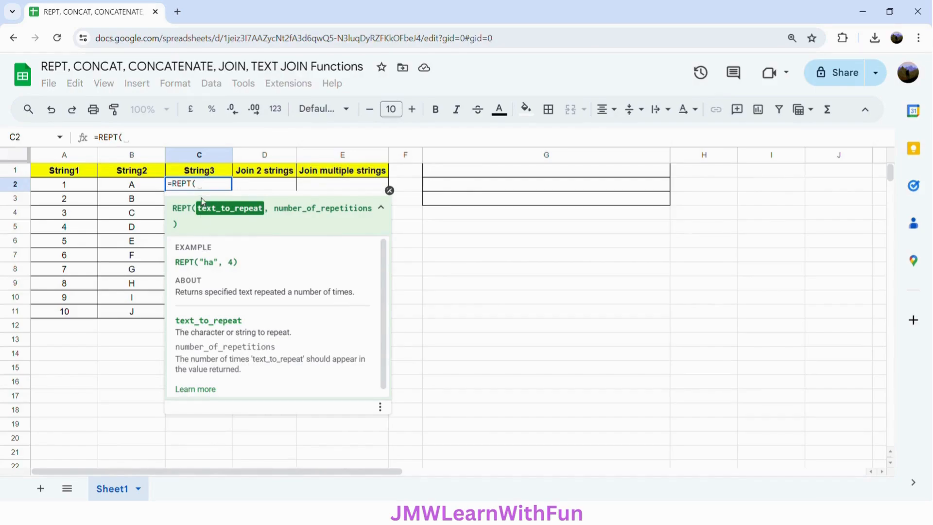
left_click(143, 190)
type(",")
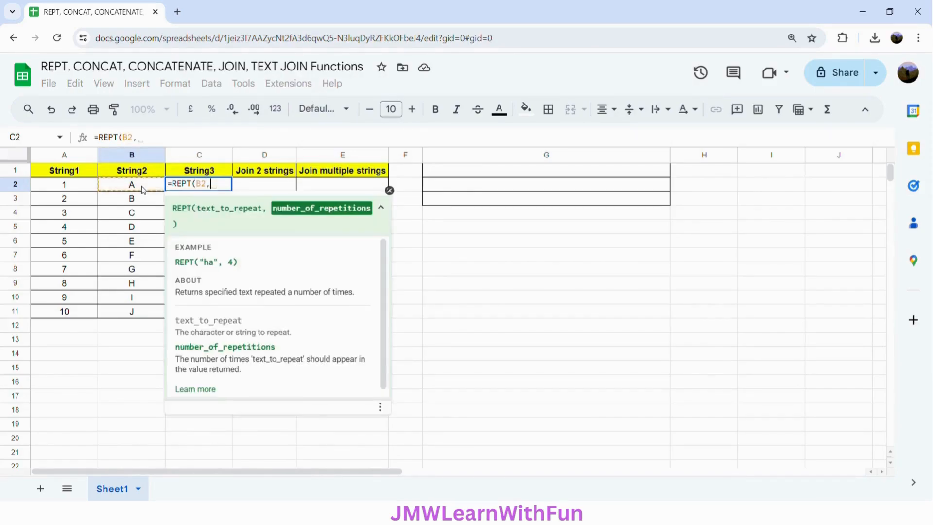
left_click(60, 189)
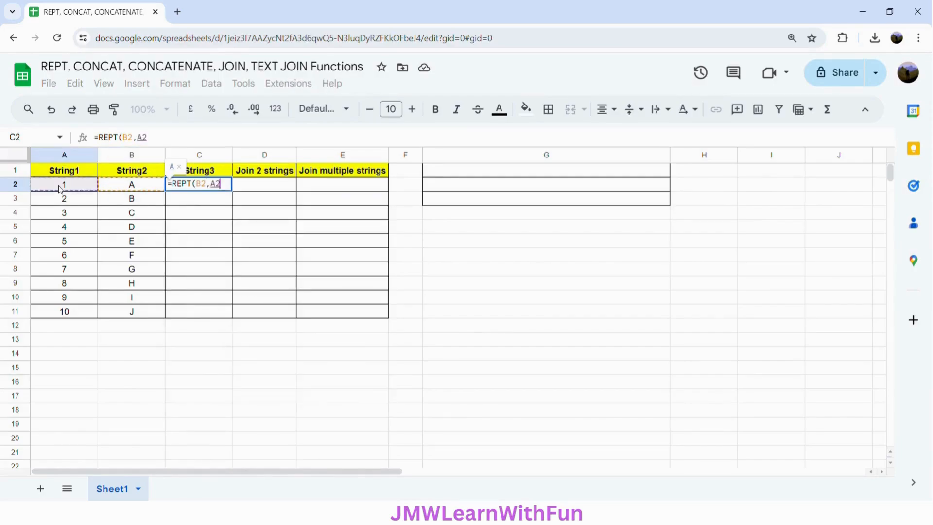
type(")")
key("Return")
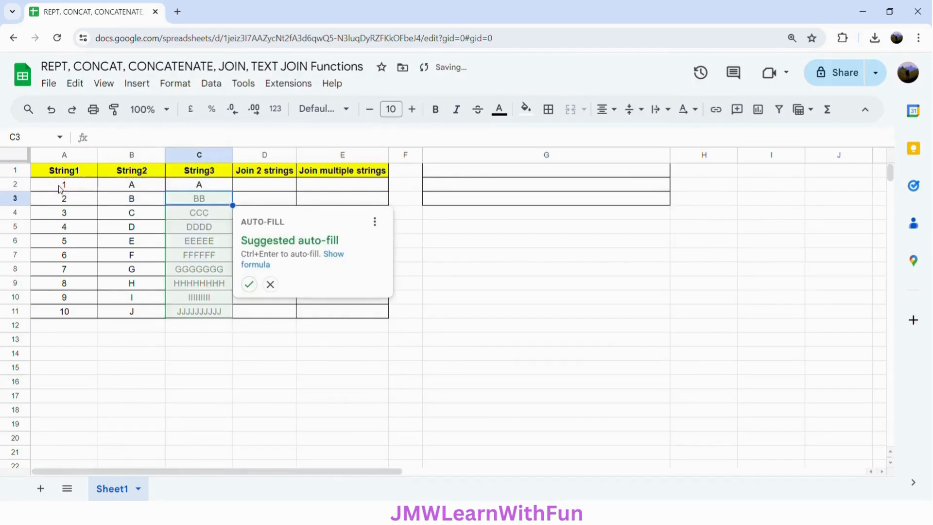
- Fill the REPT formula down the String3 column through C11 with the suggested auto-fill and check its first and last cells
left_click(249, 284)
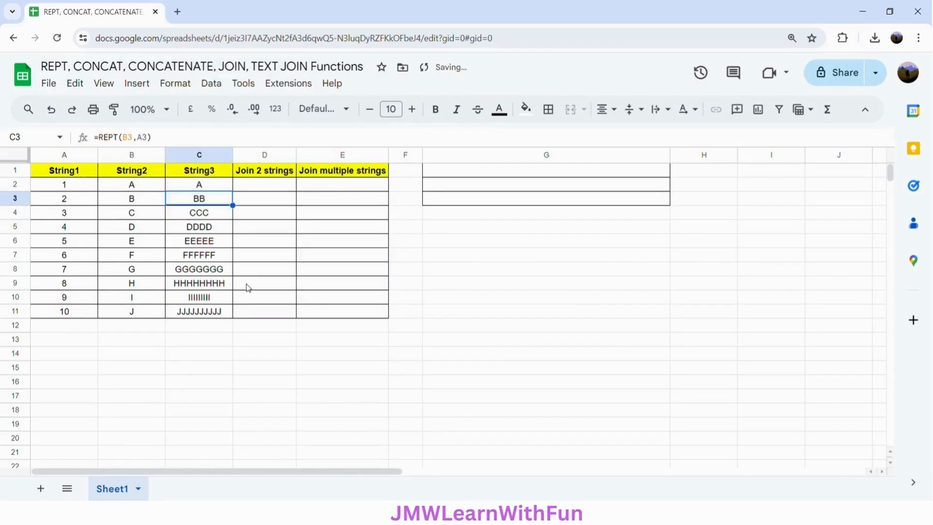
left_click(182, 188)
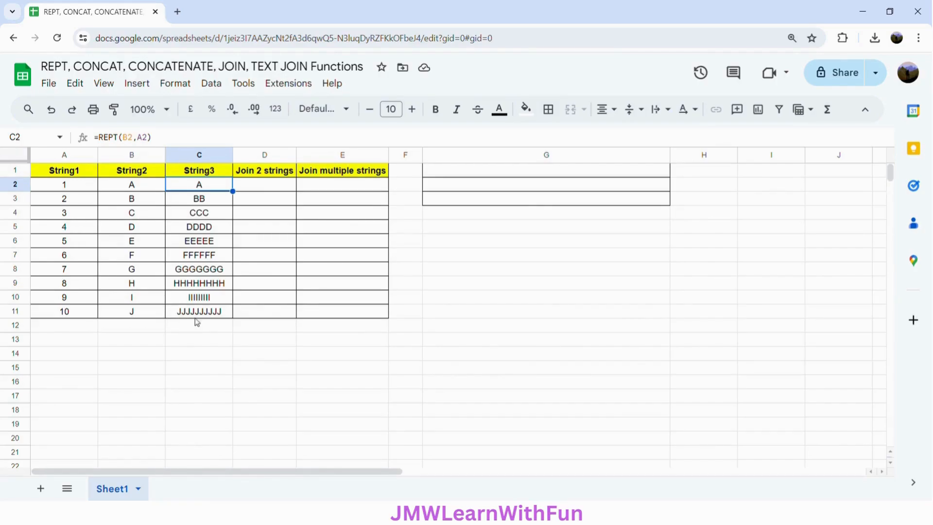
left_click(219, 316)
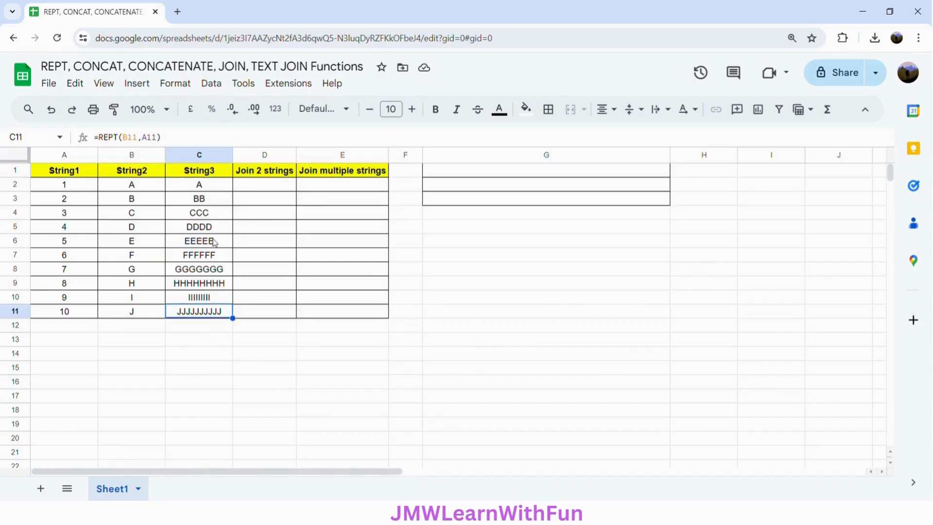
- Enter =CONCAT(A2,",") in D2 under Join 2 strings and auto-fill the formula down through D11
left_click(259, 173)
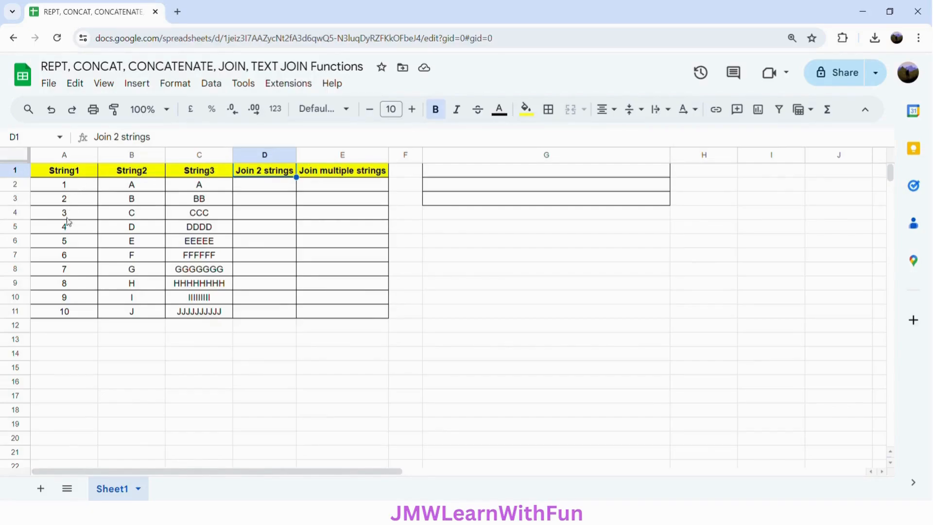
left_click(272, 184)
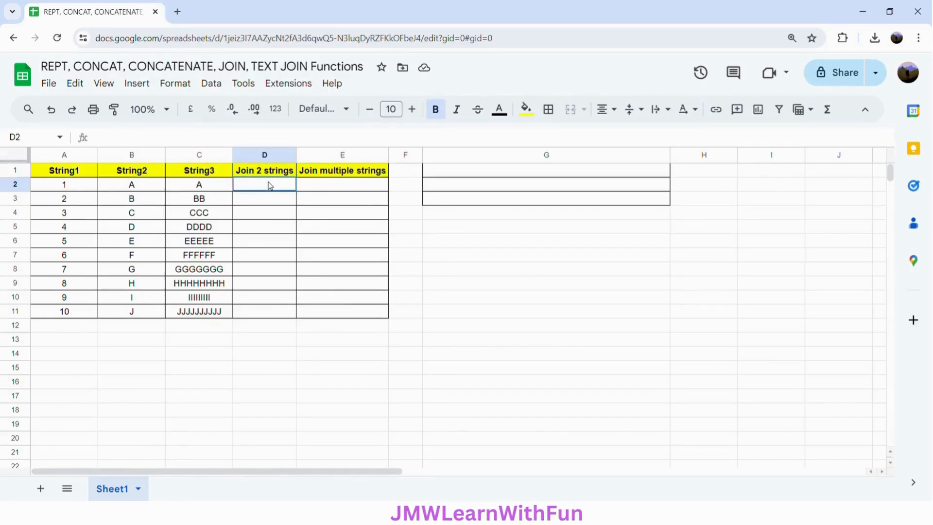
type("=")
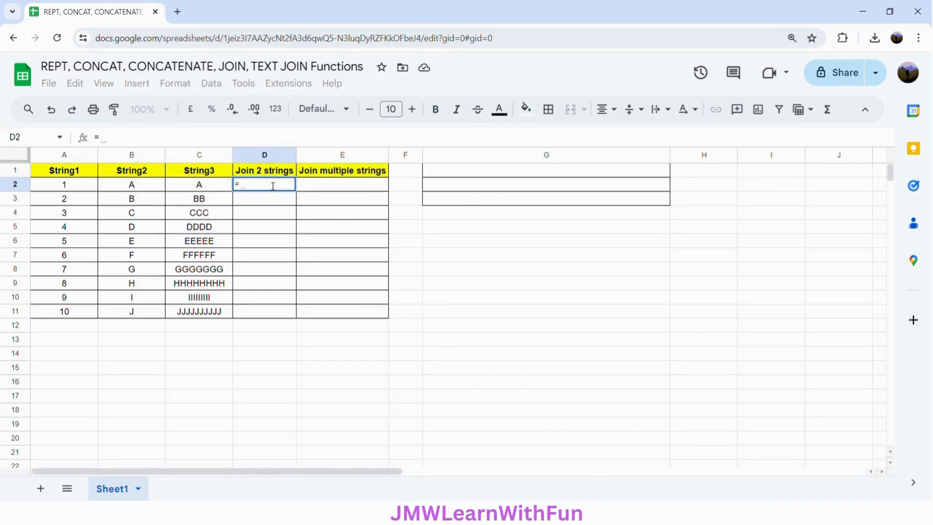
type("CONCAT")
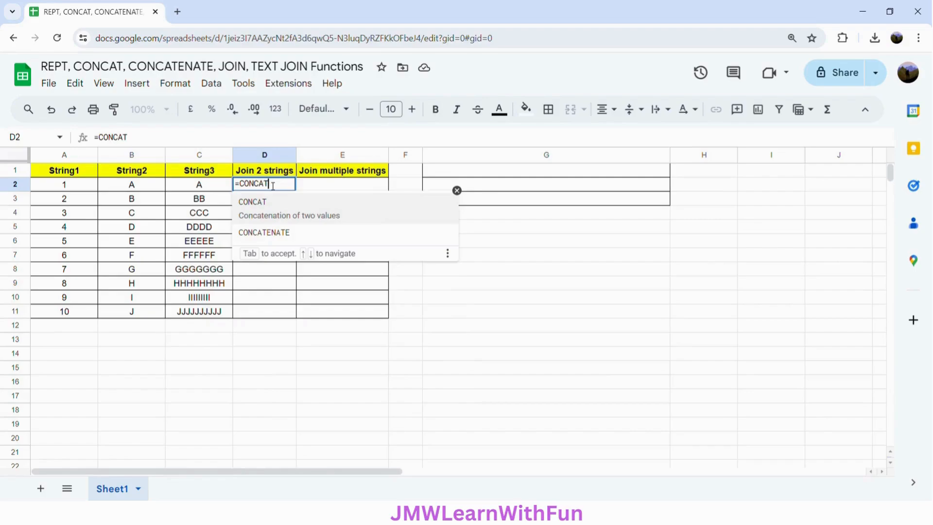
left_click(306, 214)
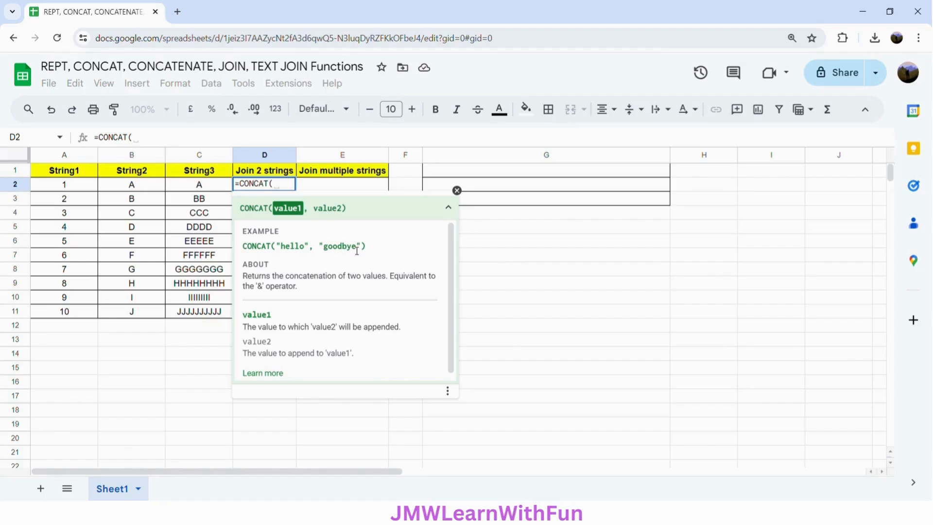
left_click(77, 189)
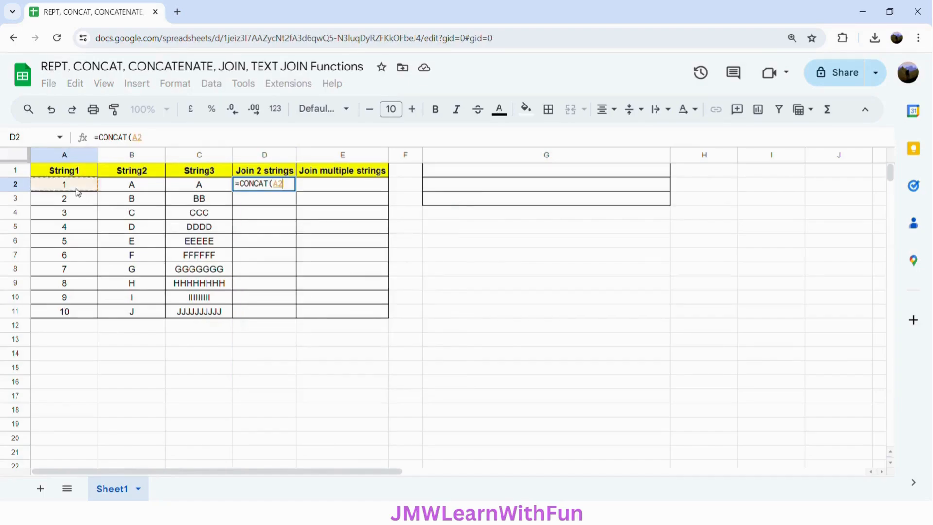
type(",\"<")
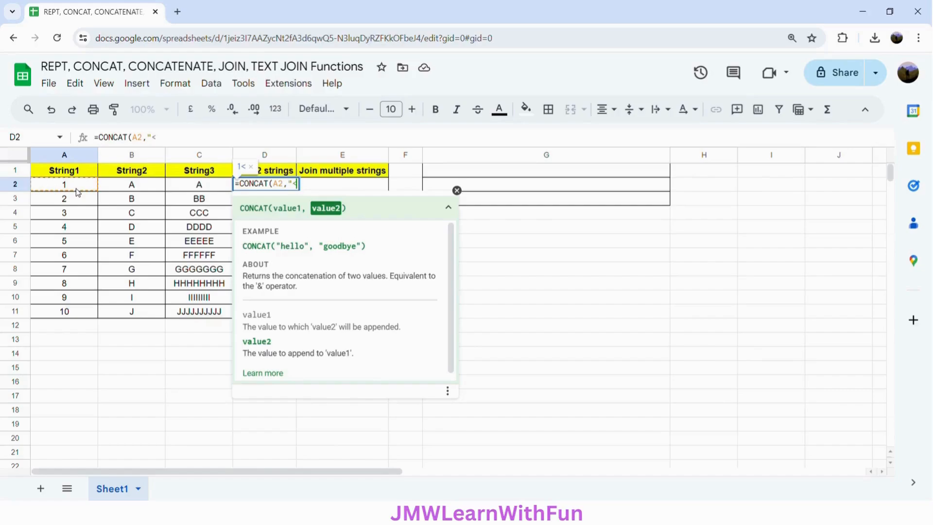
key("BackSpace")
type(",\")")
key("Return")
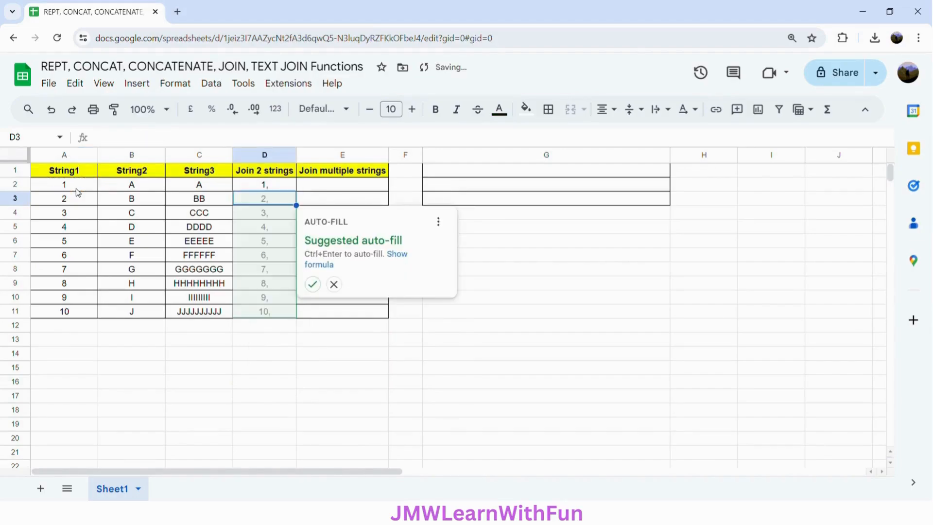
left_click(312, 284)
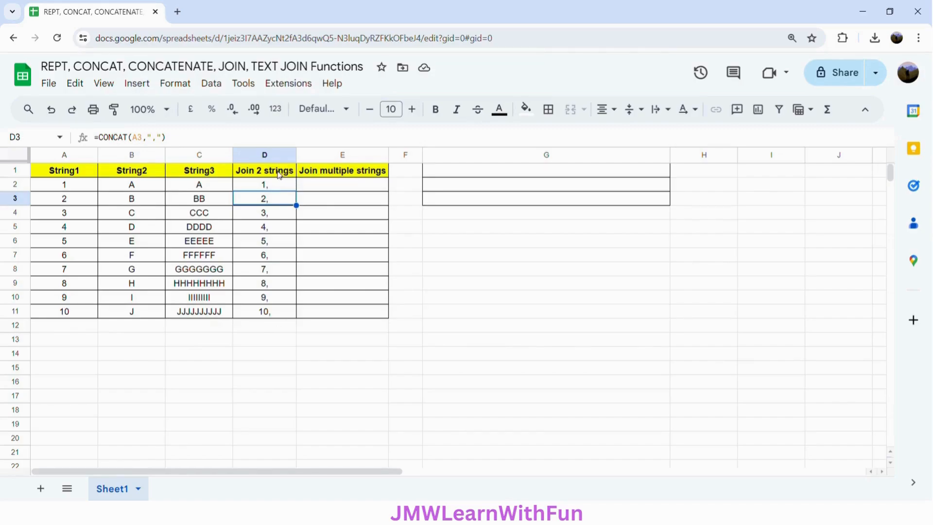
- Enter =CONCATENATE(D2,B2,",",C2) in E2 under Join multiple strings
left_click(281, 174)
left_click(318, 175)
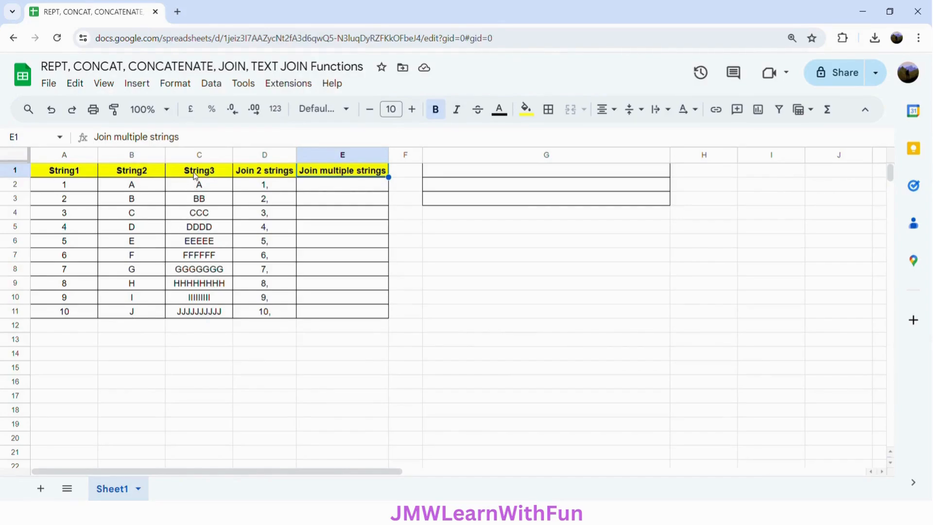
left_click(312, 189)
type("=CON")
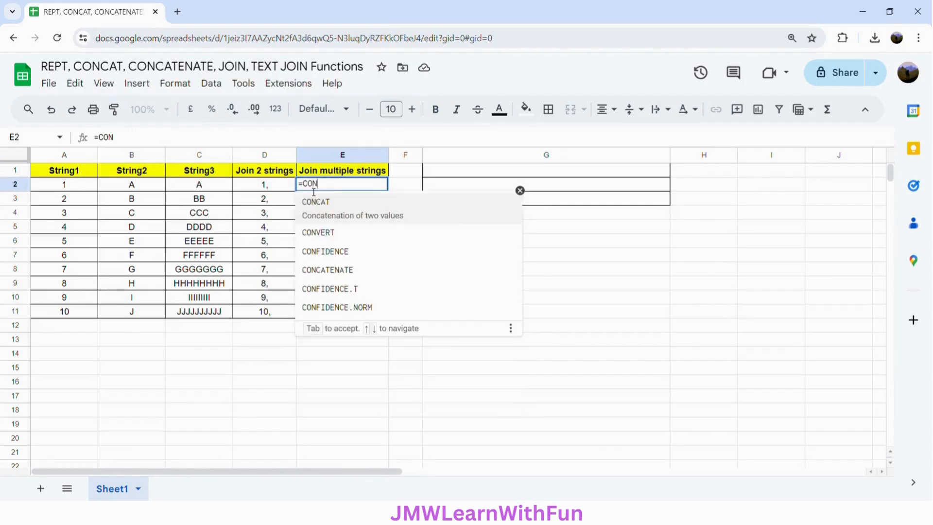
type("CATENATE")
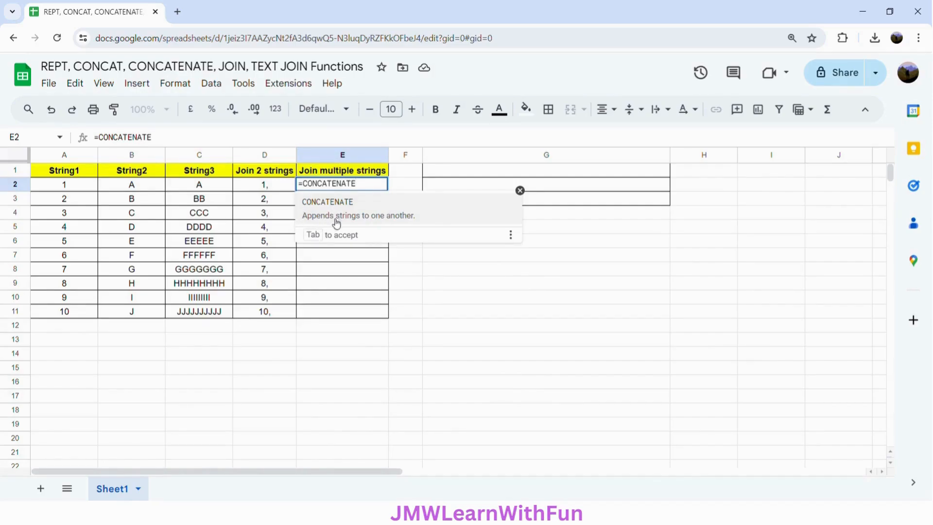
left_click(421, 223)
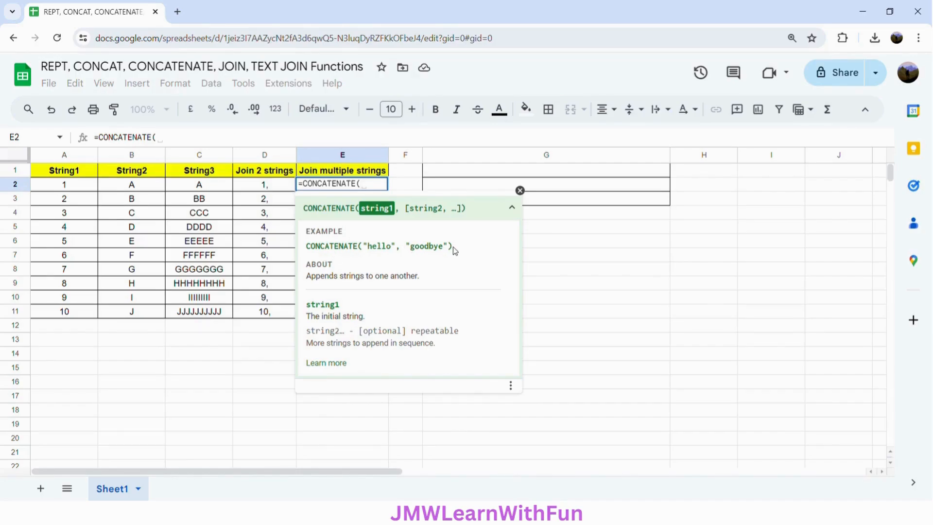
left_click(254, 189)
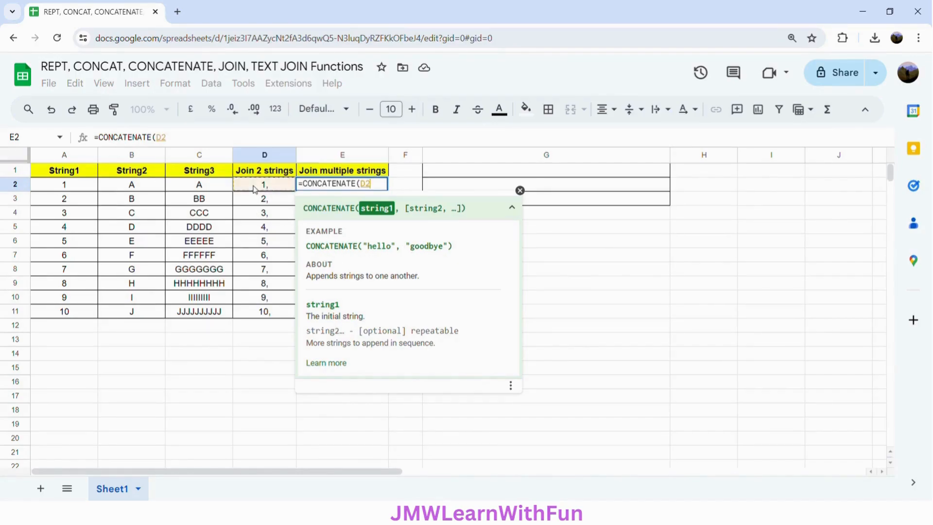
type(",")
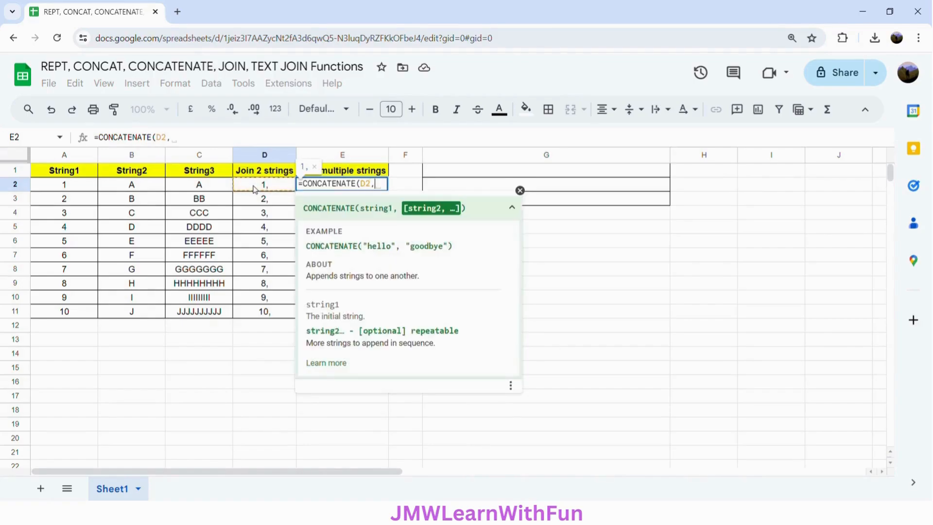
left_click(138, 187)
type(",\",\"")
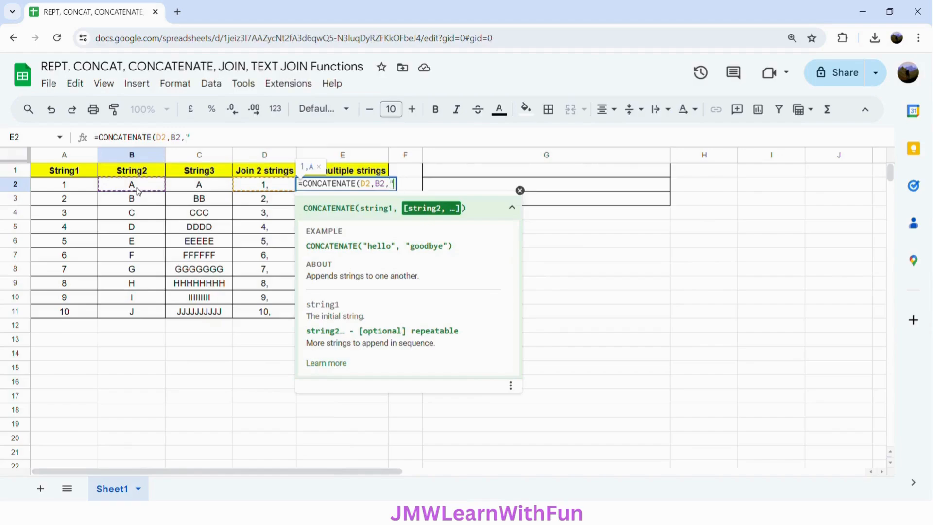
type(",")
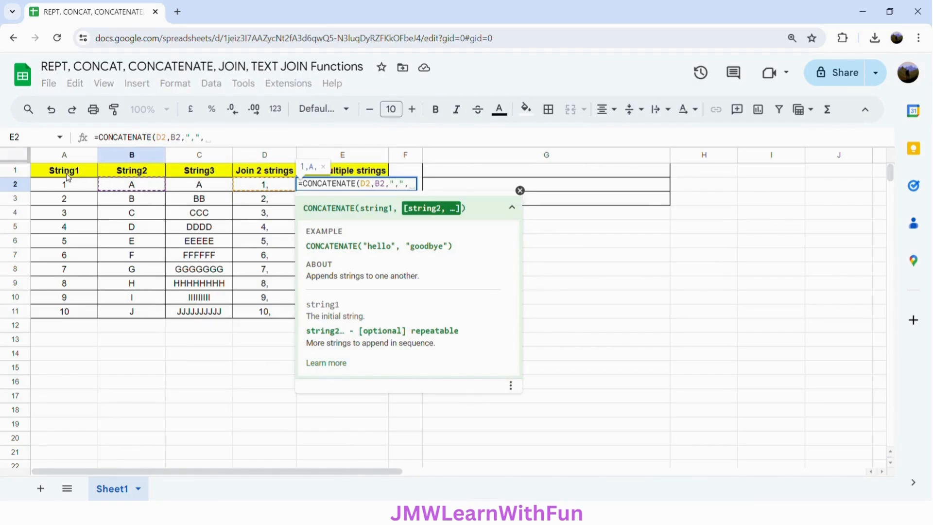
left_click(187, 188)
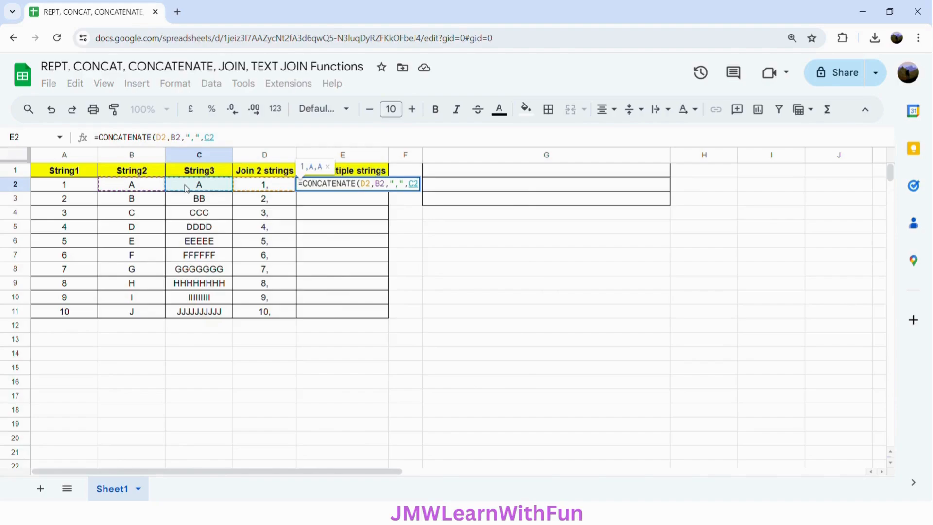
type(")")
key("Return")
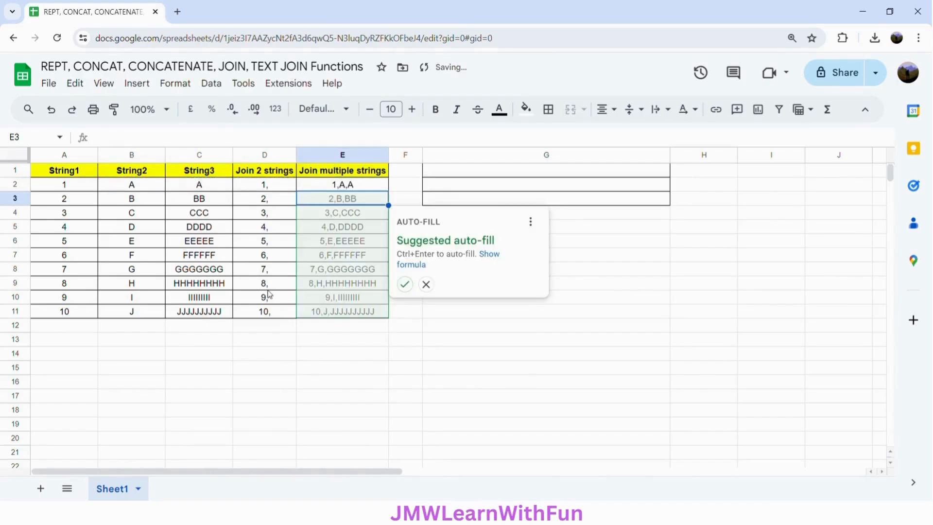
- Fill the CONCATENATE formula down through E11 with the suggested auto-fill and check the formula in E2
left_click(405, 284)
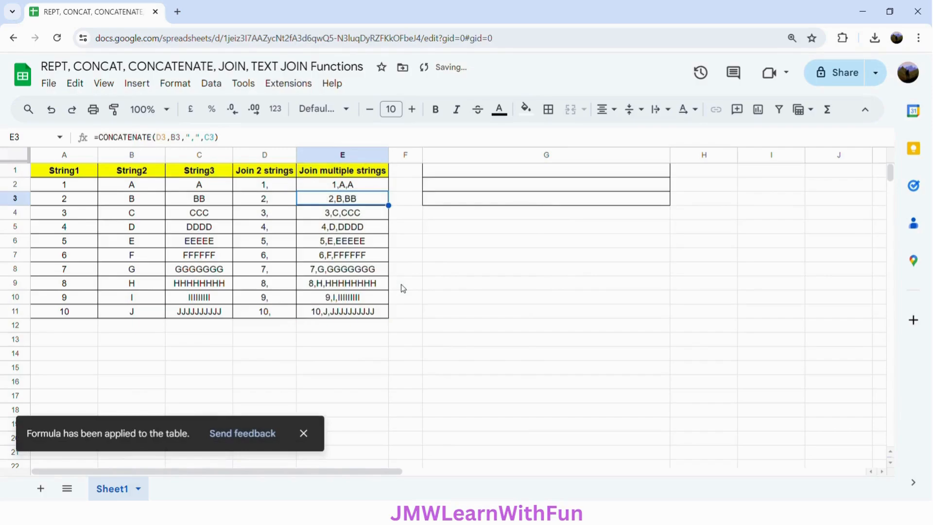
left_click(326, 188)
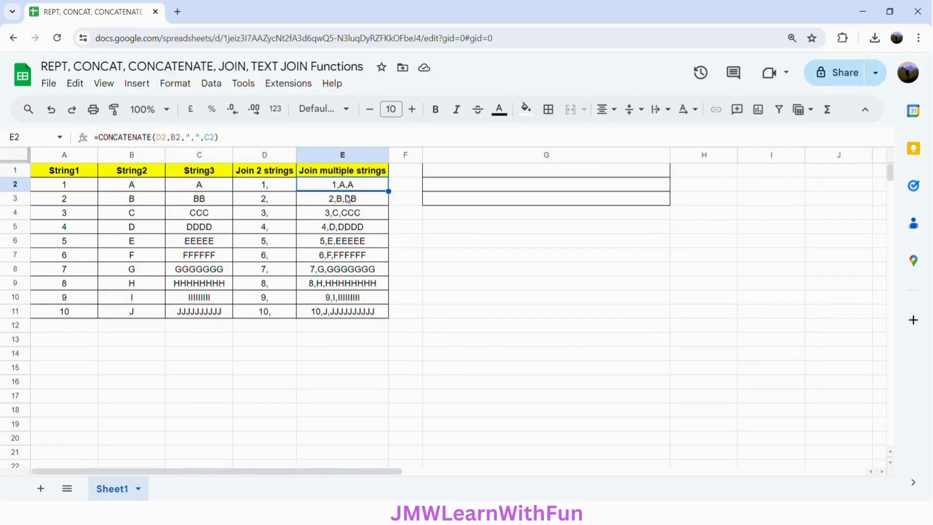
left_click(371, 170)
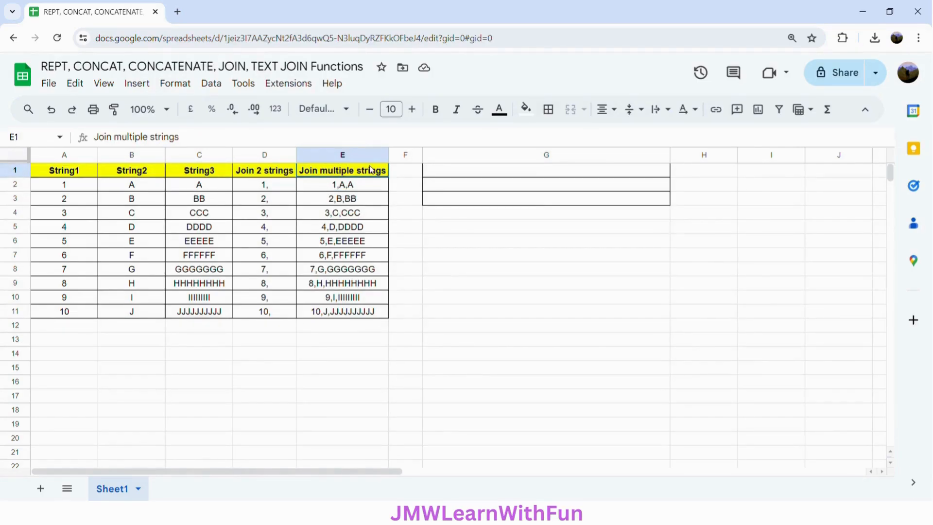
- Enter =JOIN(",",A2:A11,B2:B11) in G1 to join the String1 and String2 columns with a comma delimiter
left_click(457, 174)
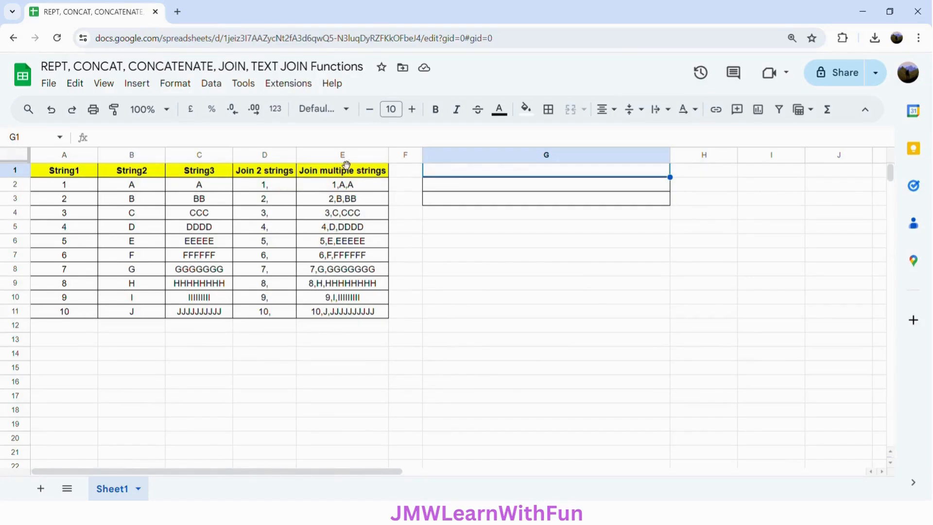
type("=JOIN")
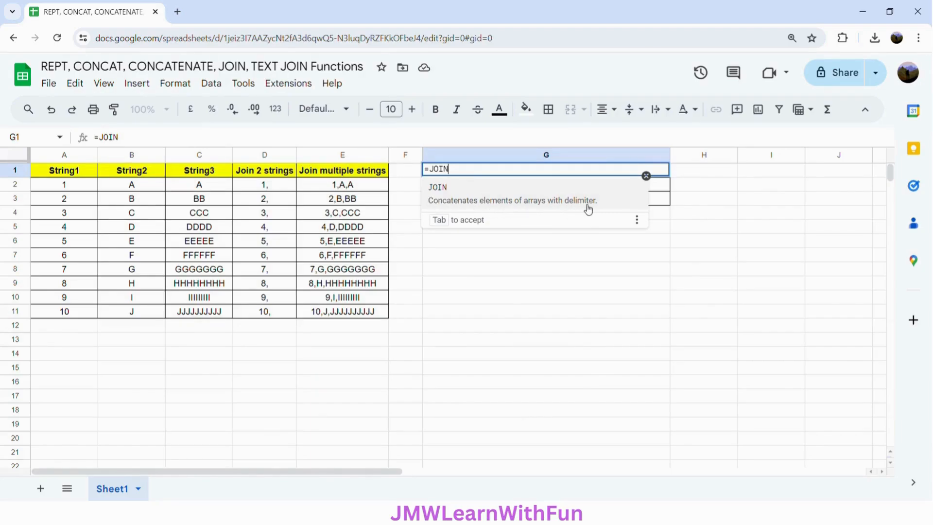
type("(")
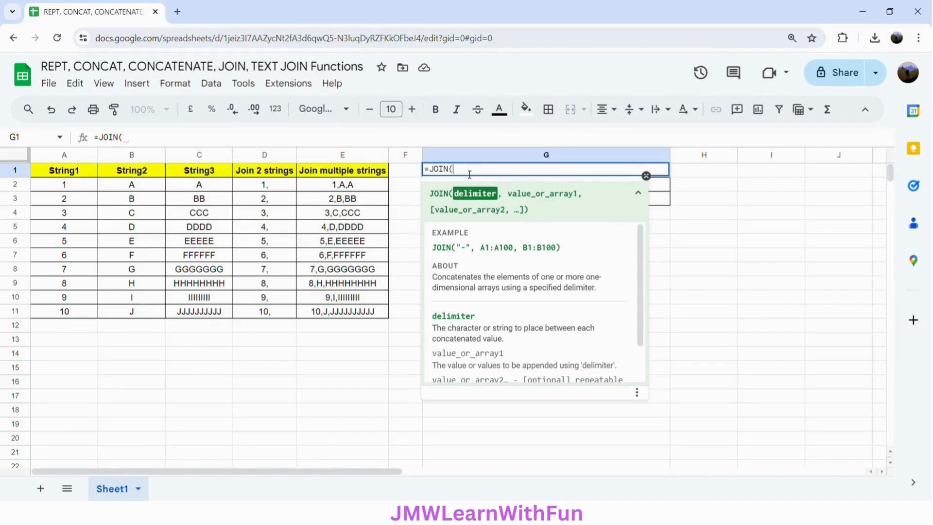
type("\",\",")
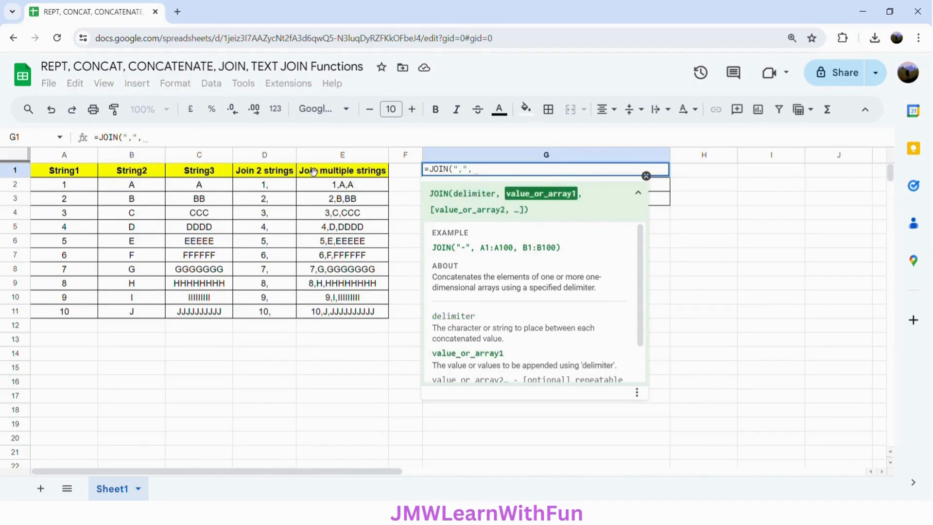
left_click_drag(78, 186, 75, 319)
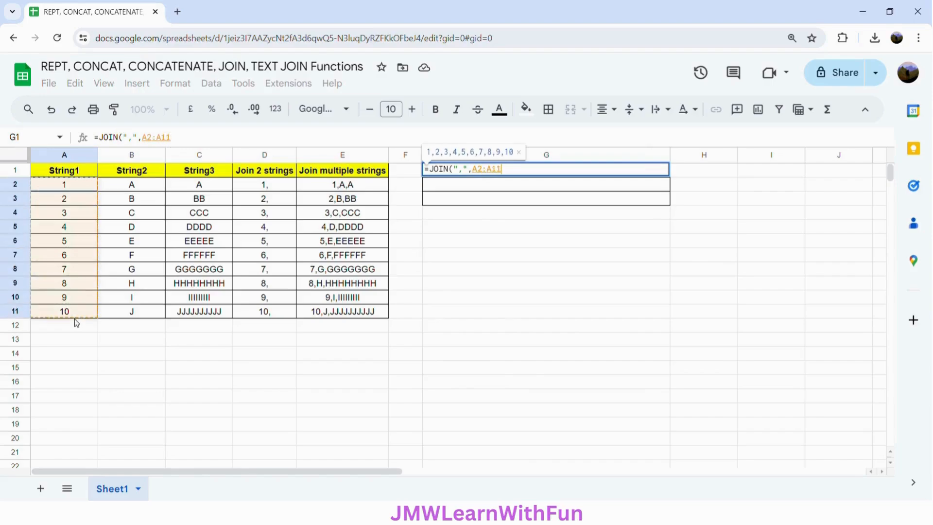
type(",")
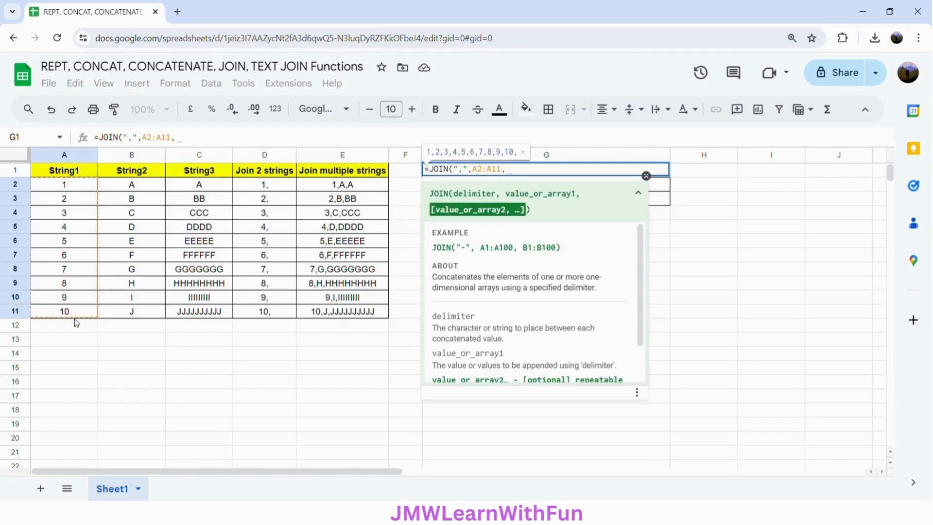
left_click_drag(132, 186, 142, 318)
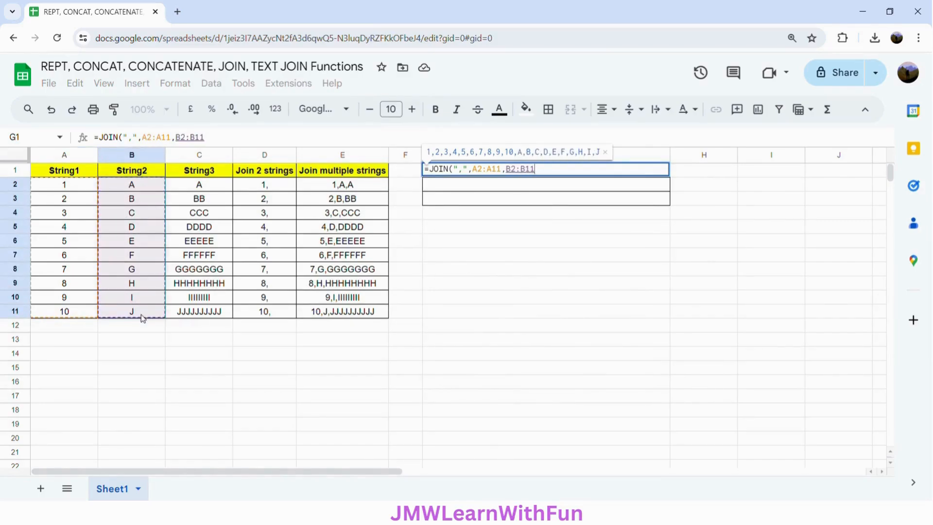
key("Return")
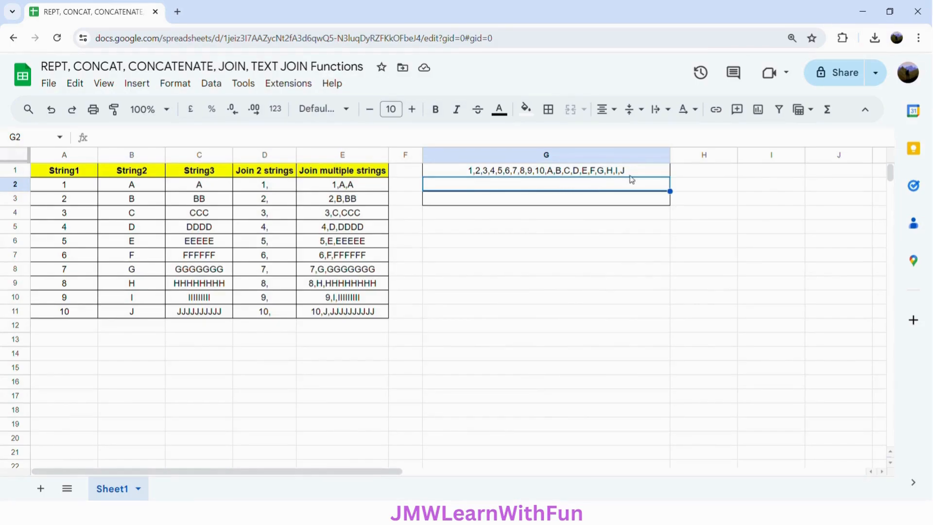
- Clear the String2 letter in B10 and check the dependent formulas in C10, E10 and G1
left_click(132, 302)
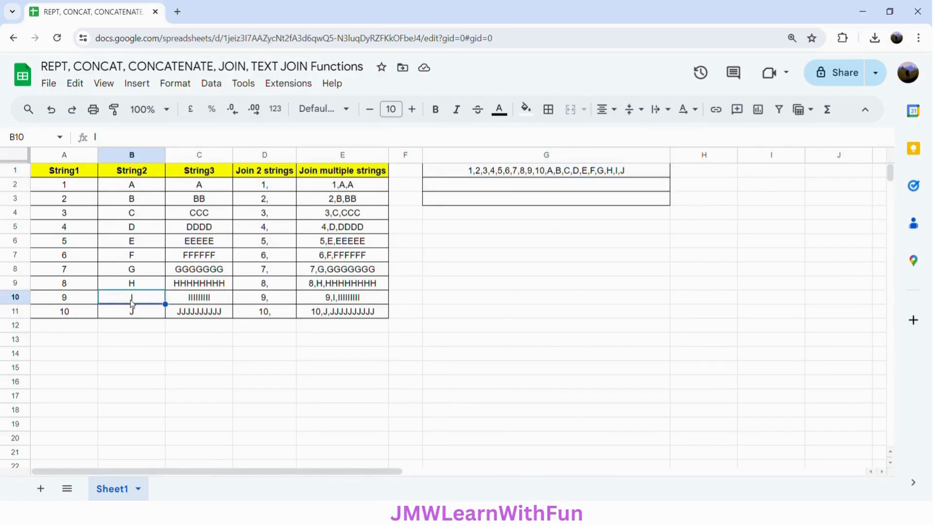
key("Delete")
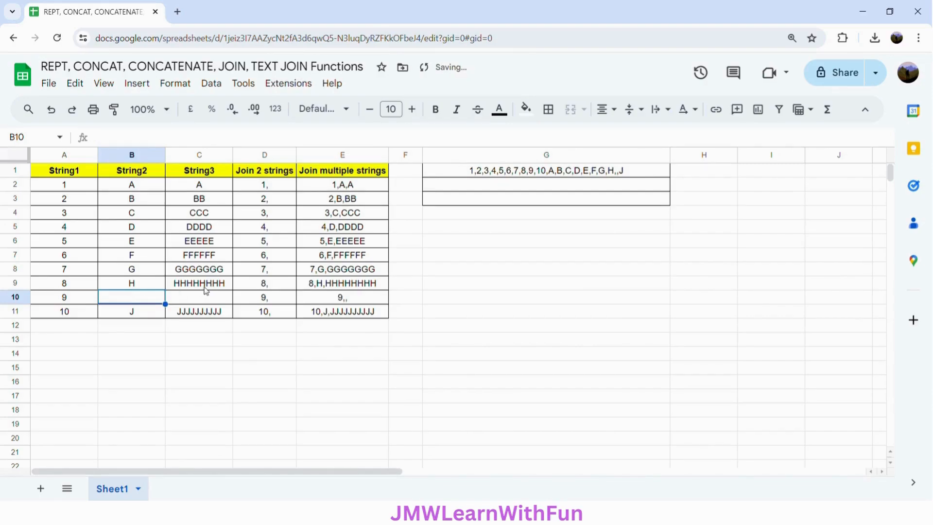
left_click(198, 302)
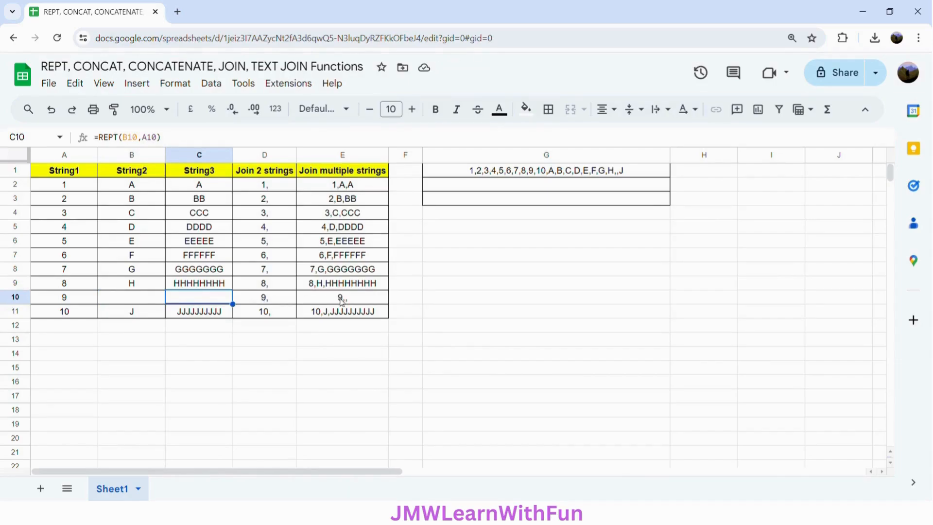
left_click(353, 304)
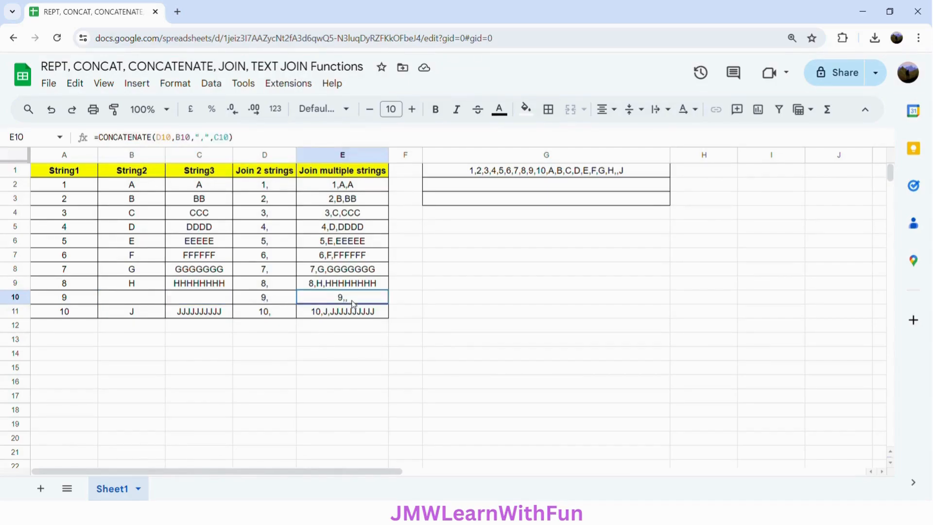
left_click(544, 175)
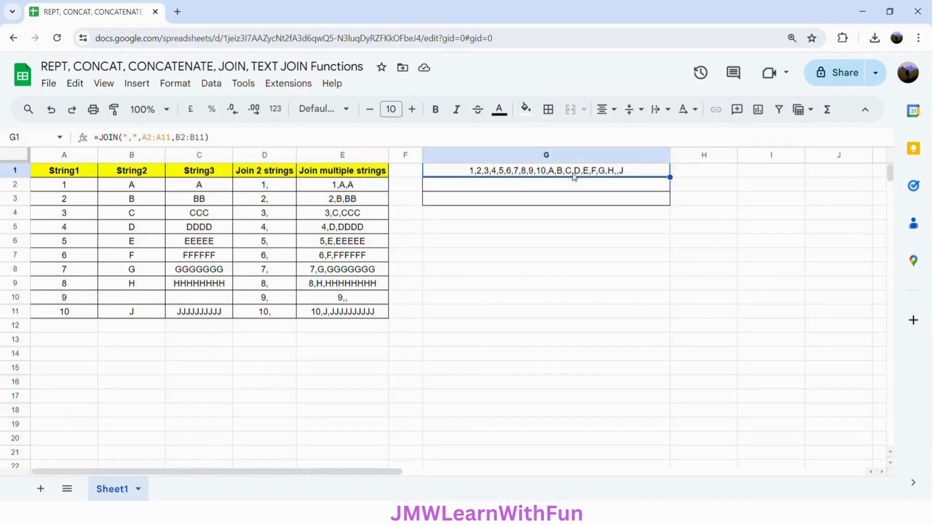
- Enter =TEXTJOIN(",",1,A2:A11,B2:B11) in G2 to join the String1 and String2 columns with commas while ignoring empty cells
left_click(603, 190)
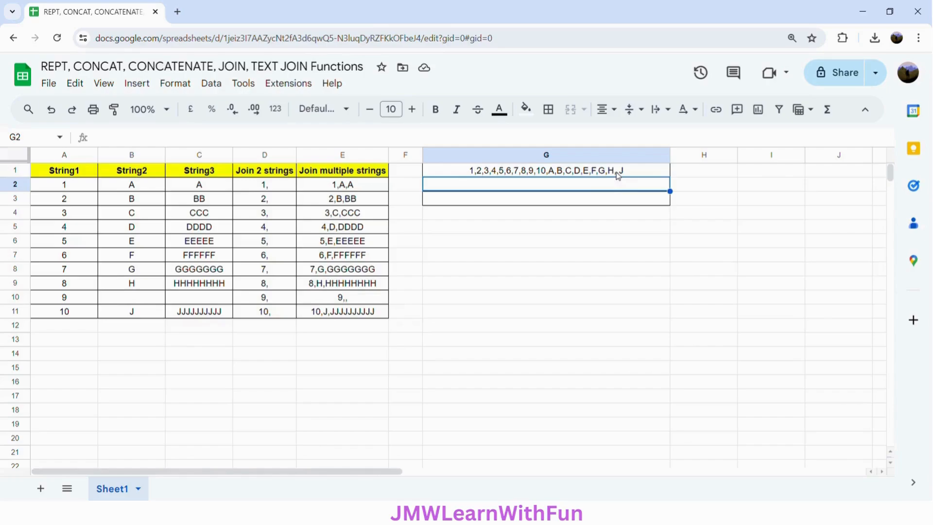
double_click(588, 191)
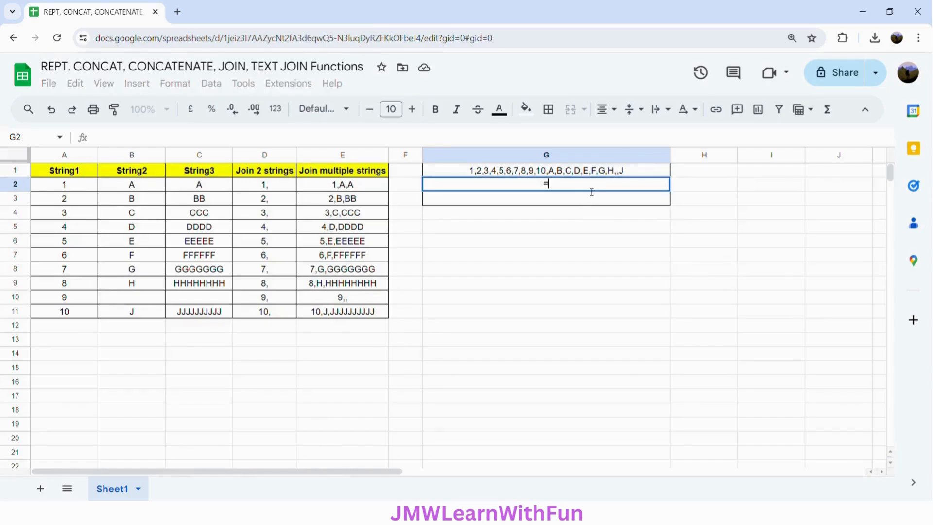
type("=TEXT")
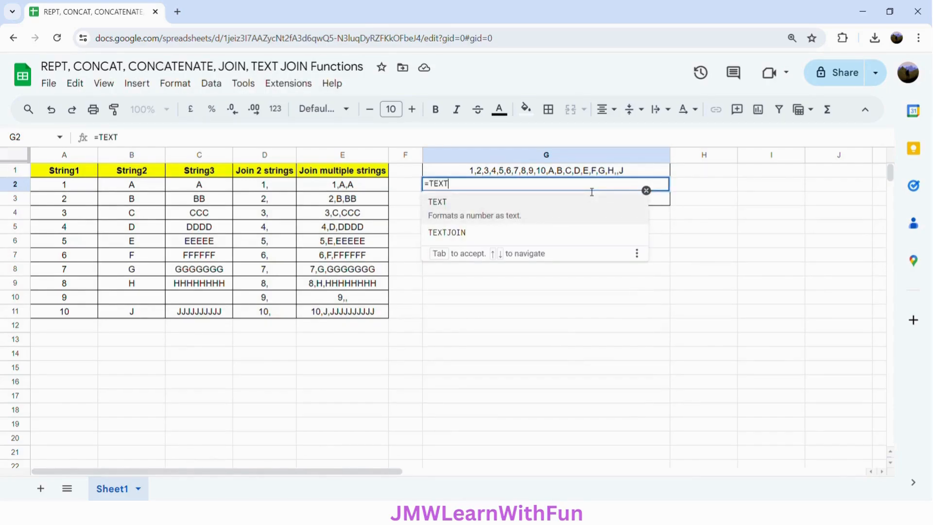
type("JOIN")
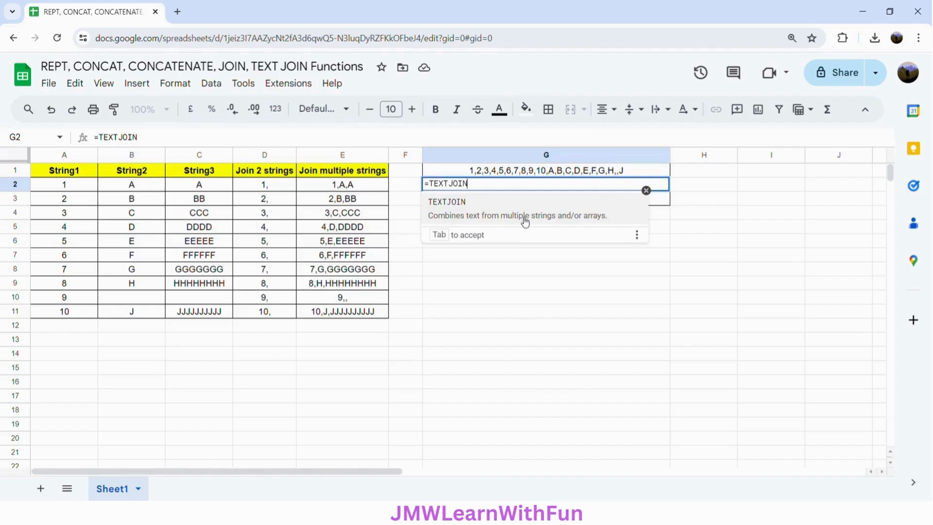
left_click(550, 214)
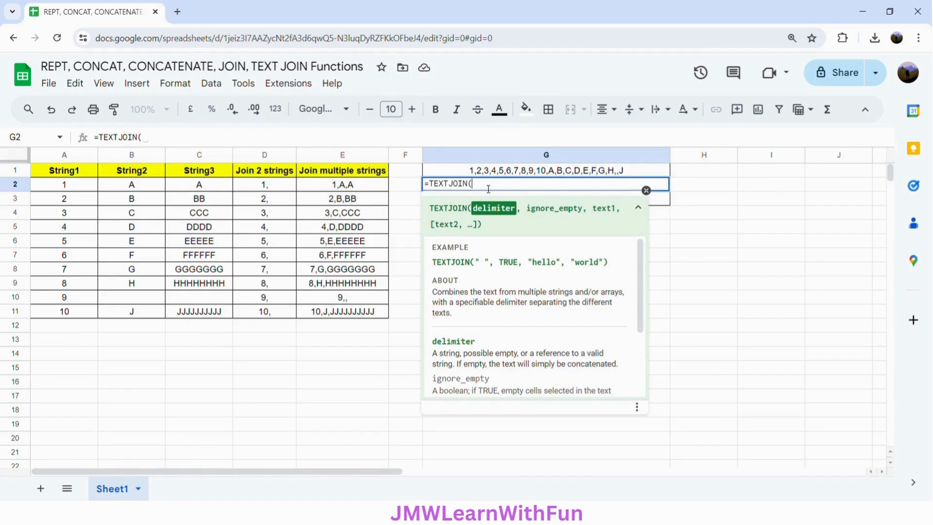
type("\",\",")
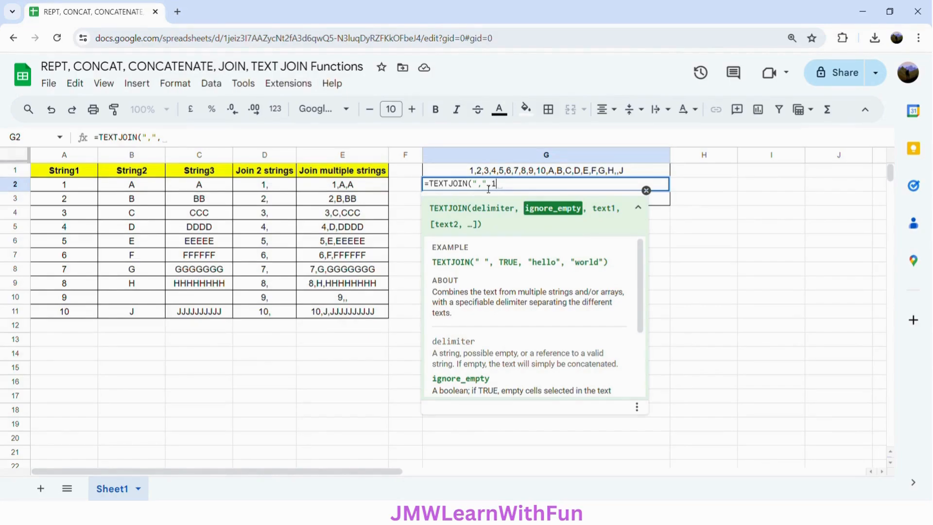
type("1,")
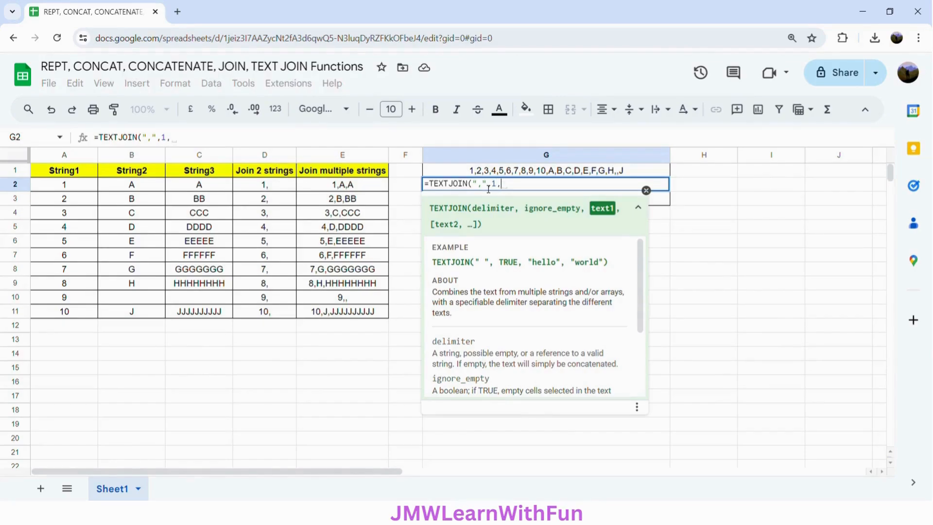
left_click_drag(82, 185, 91, 316)
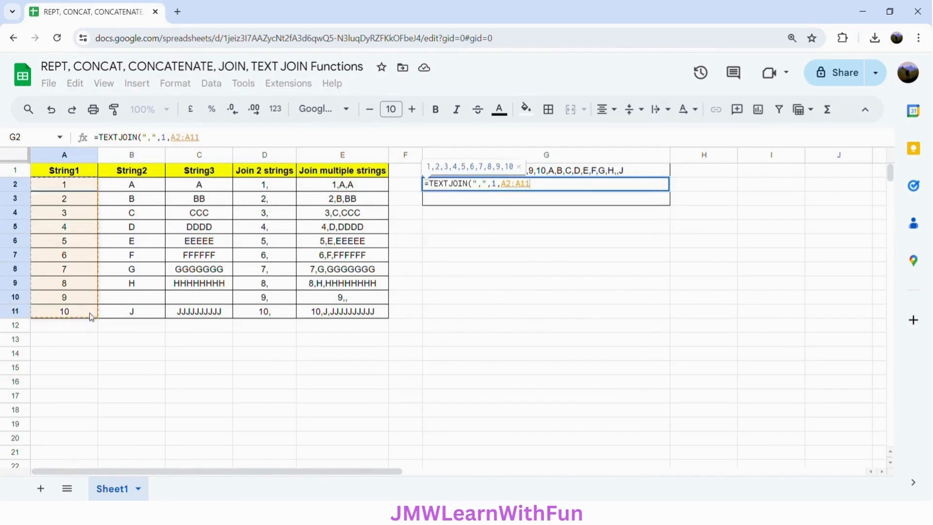
type(",")
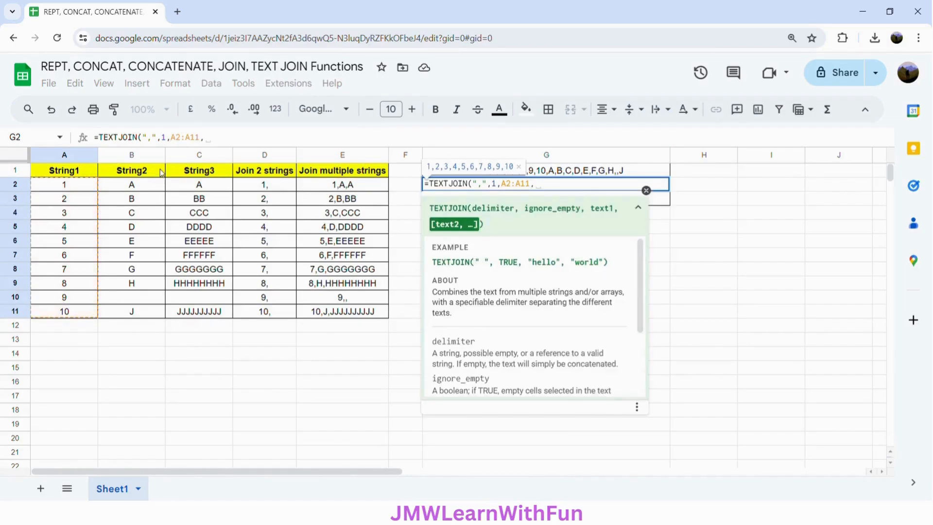
left_click_drag(133, 186, 138, 322)
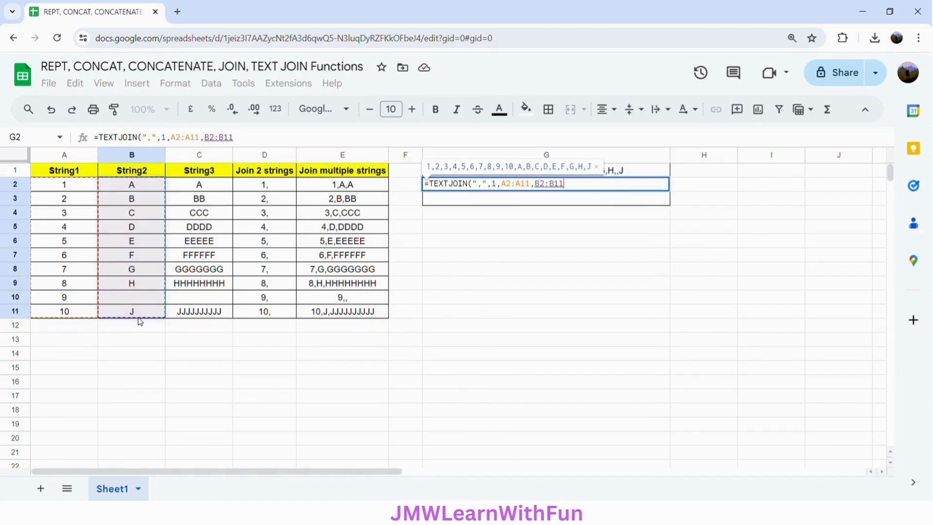
type(")")
key("Return")
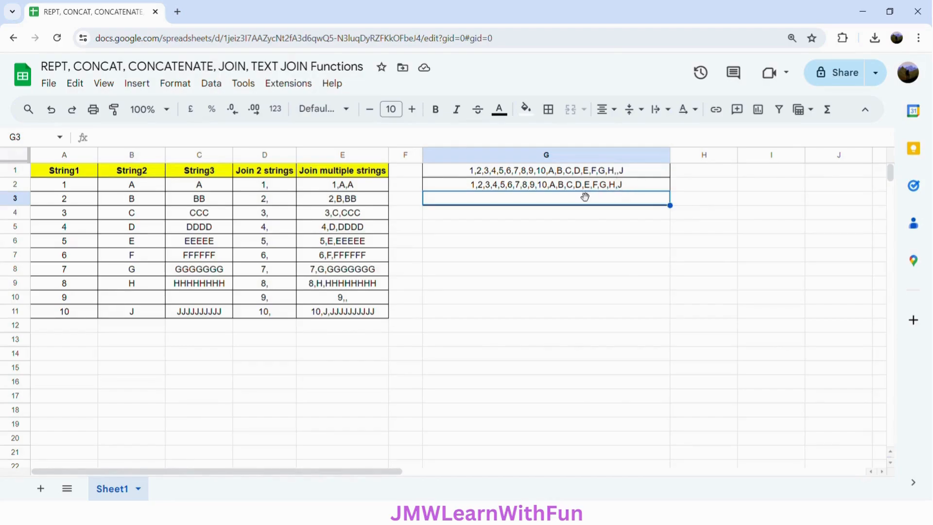
- Copy the text of the TEXTJOIN formula from G2 into G3 with its cell ranges unchanged
left_click(608, 189)
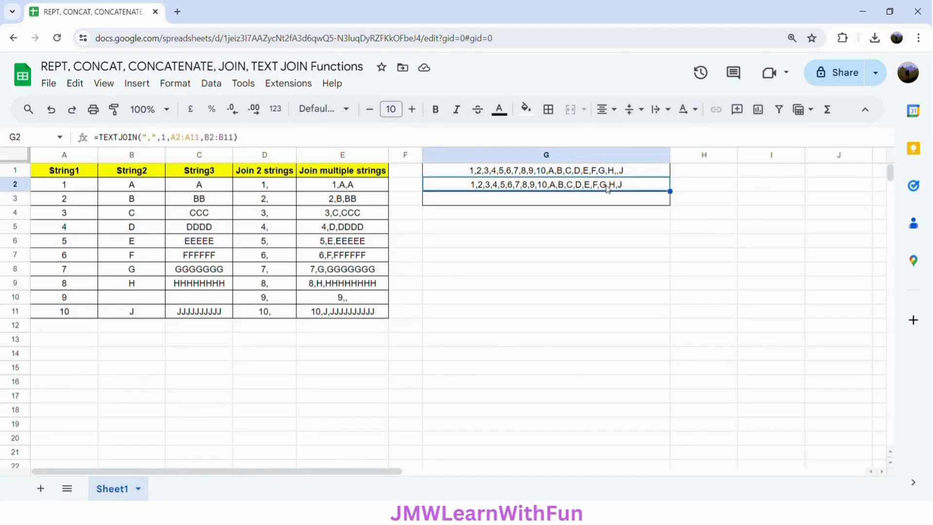
left_click(273, 141)
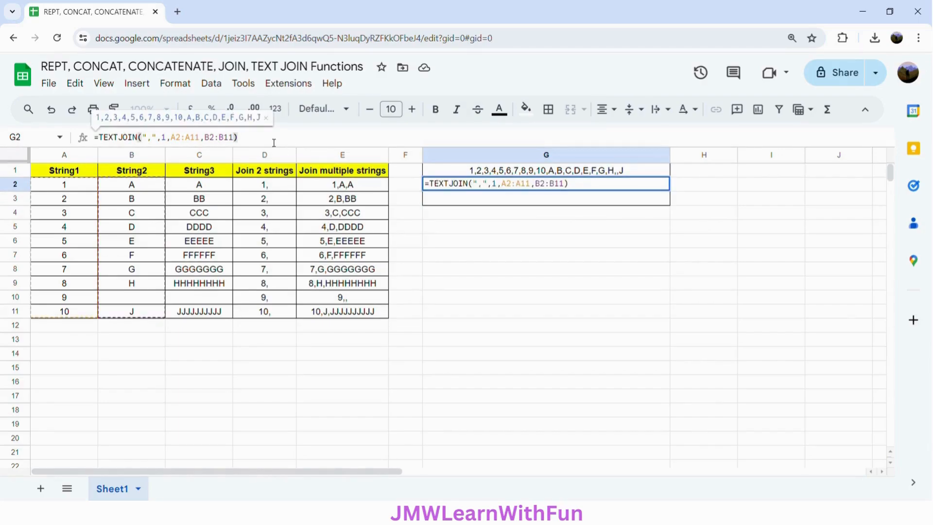
key("ctrl+a")
key("ctrl+c")
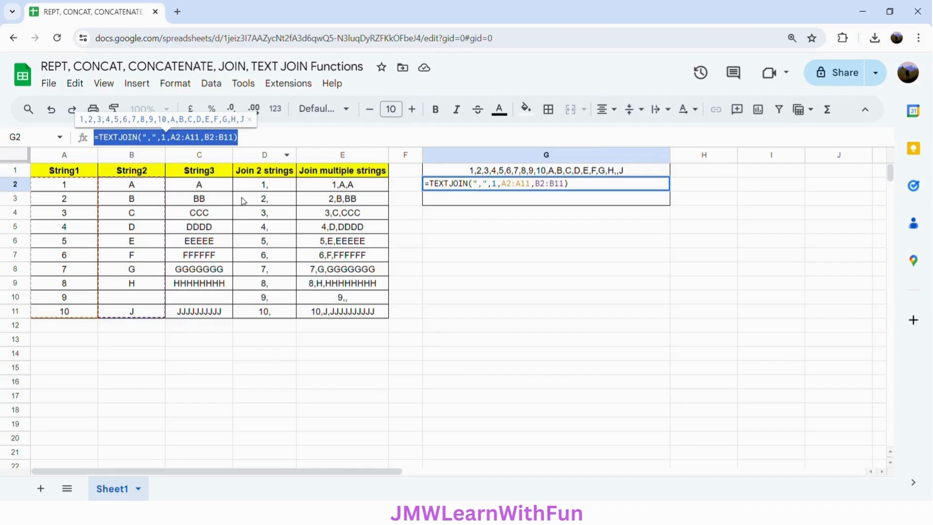
left_click(558, 204)
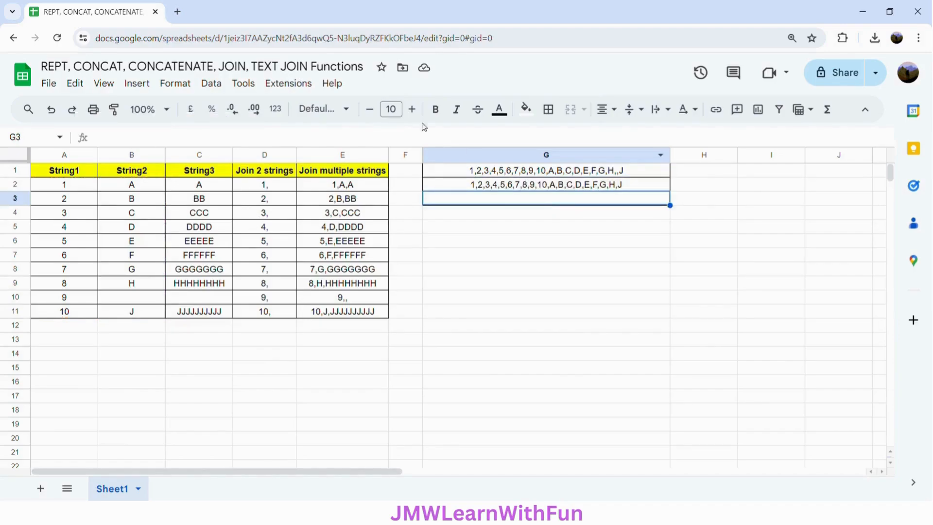
left_click(412, 142)
key("ctrl+v")
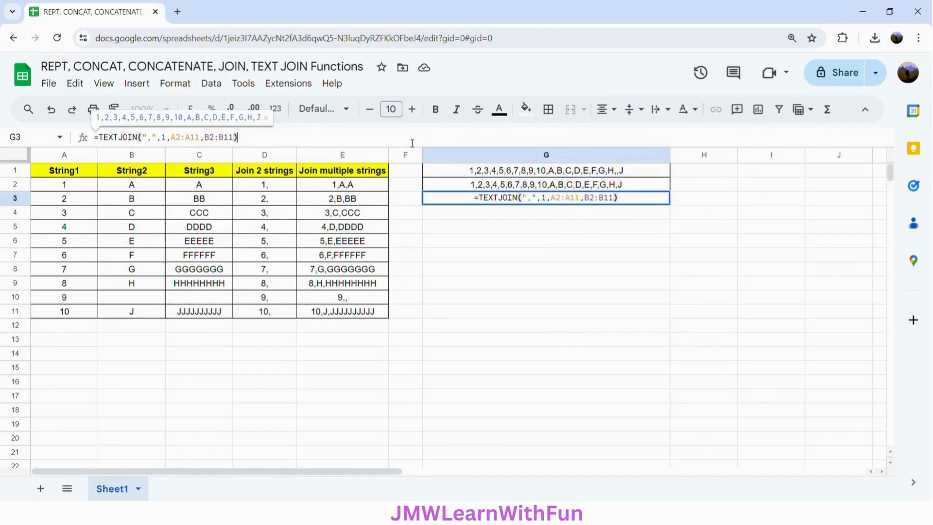
key("Return")
- Set the ignore_empty argument of the TEXTJOIN formula in G3 to 0 and check the edited formula
left_click(612, 199)
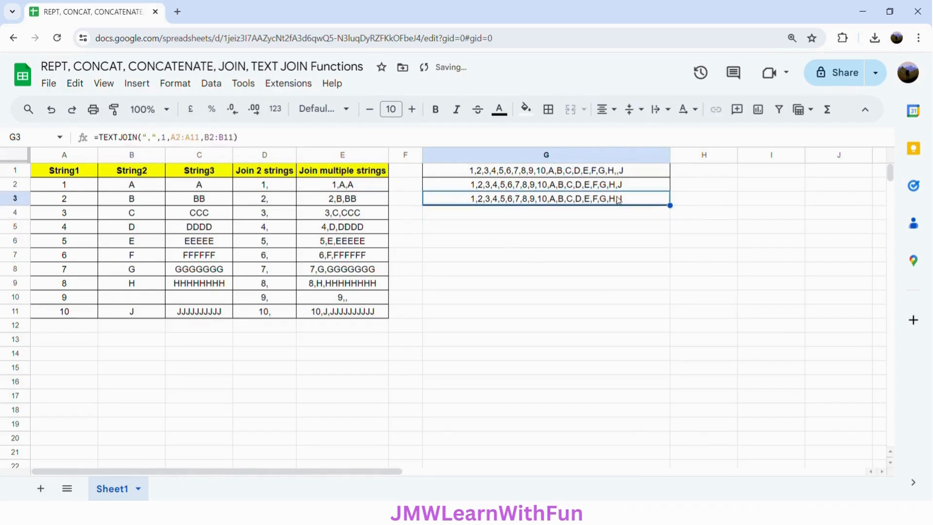
left_click(169, 142)
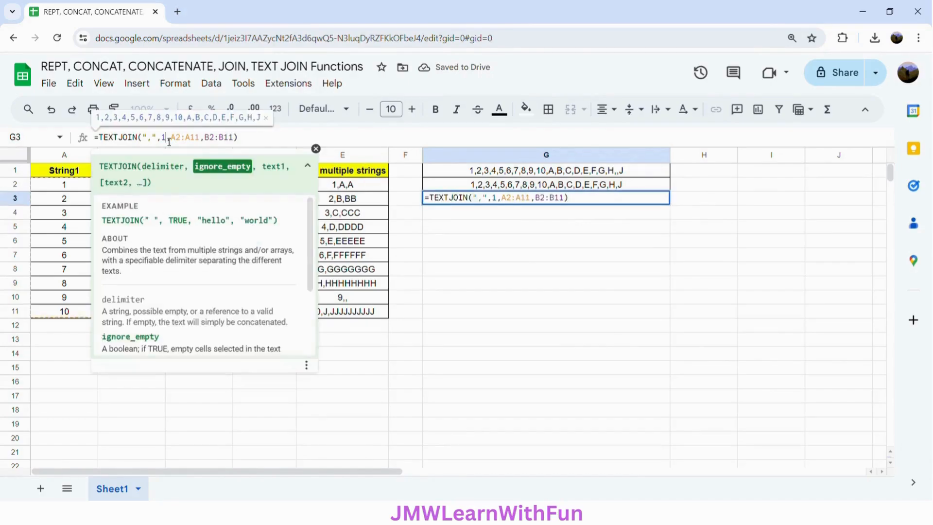
key("BackSpace")
type("0")
key("Return")
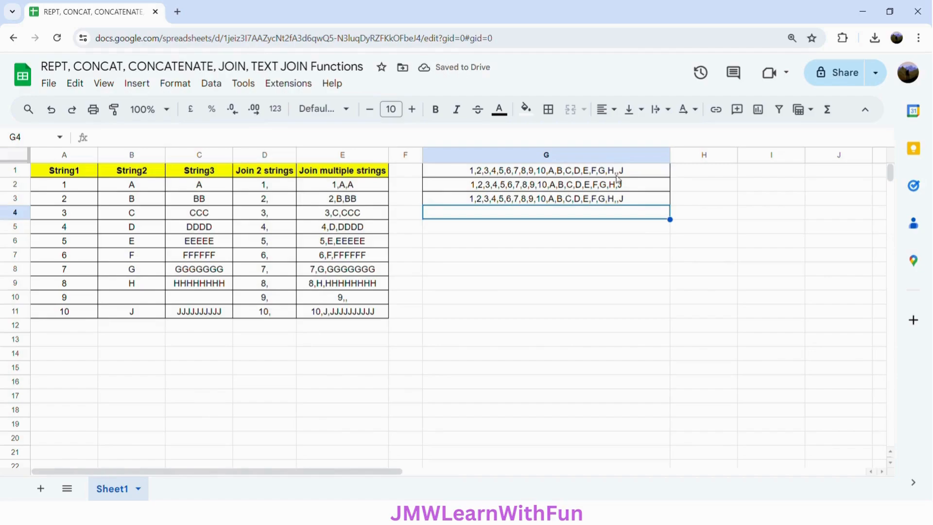
left_click(641, 202)
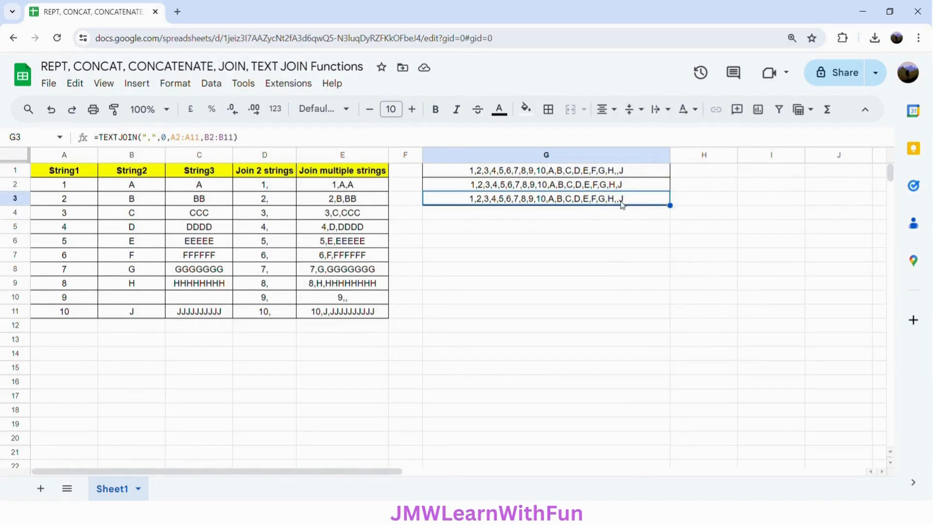
- Review the REPT, CONCAT, CONCATENATE, JOIN and TEXTJOIN formulas in C2, D2, E2, G1 and G2
left_click(201, 186)
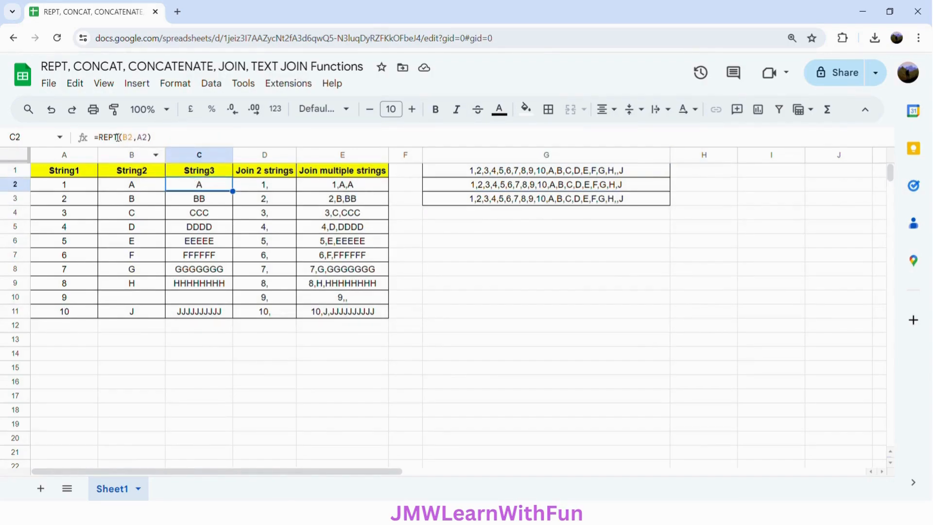
left_click(272, 188)
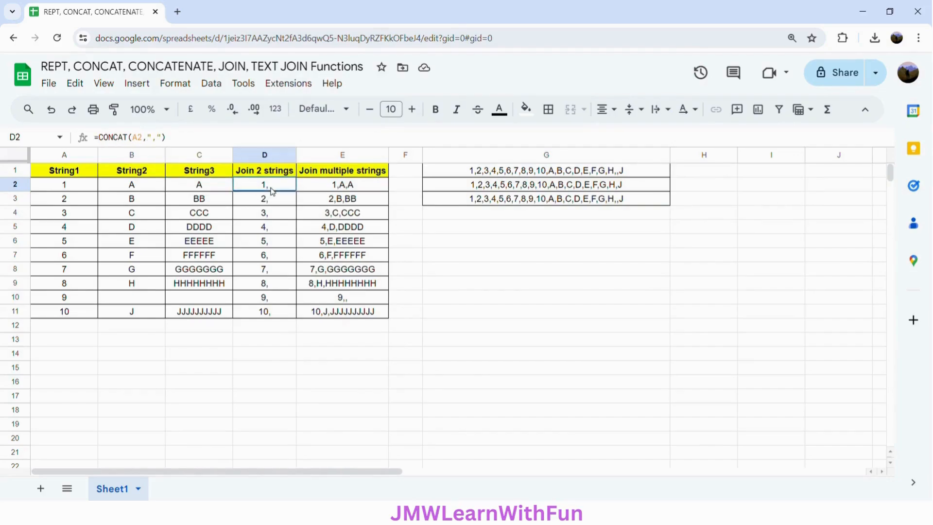
left_click(322, 184)
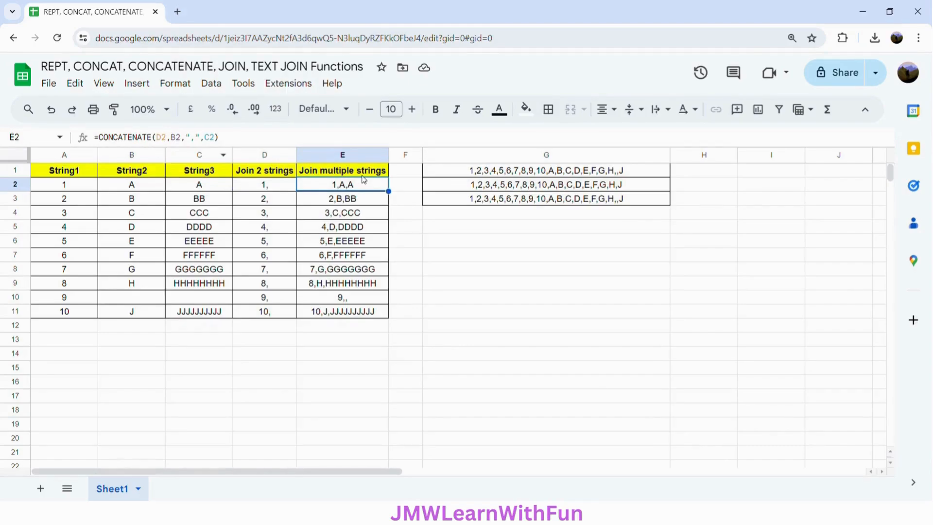
left_click(468, 172)
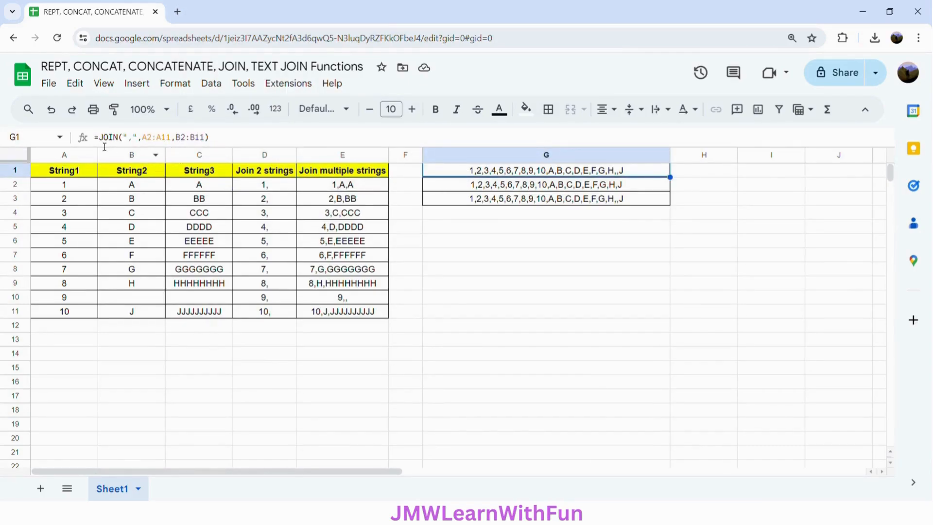
left_click(447, 188)
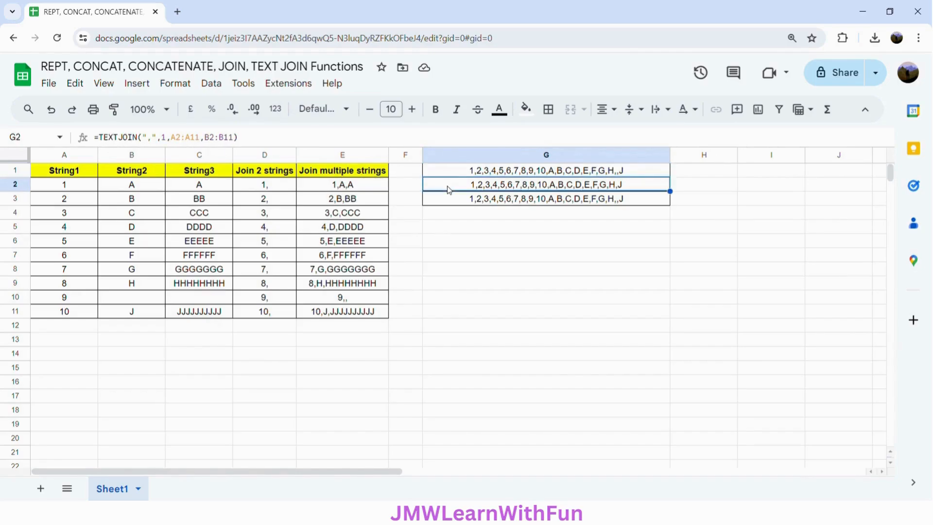